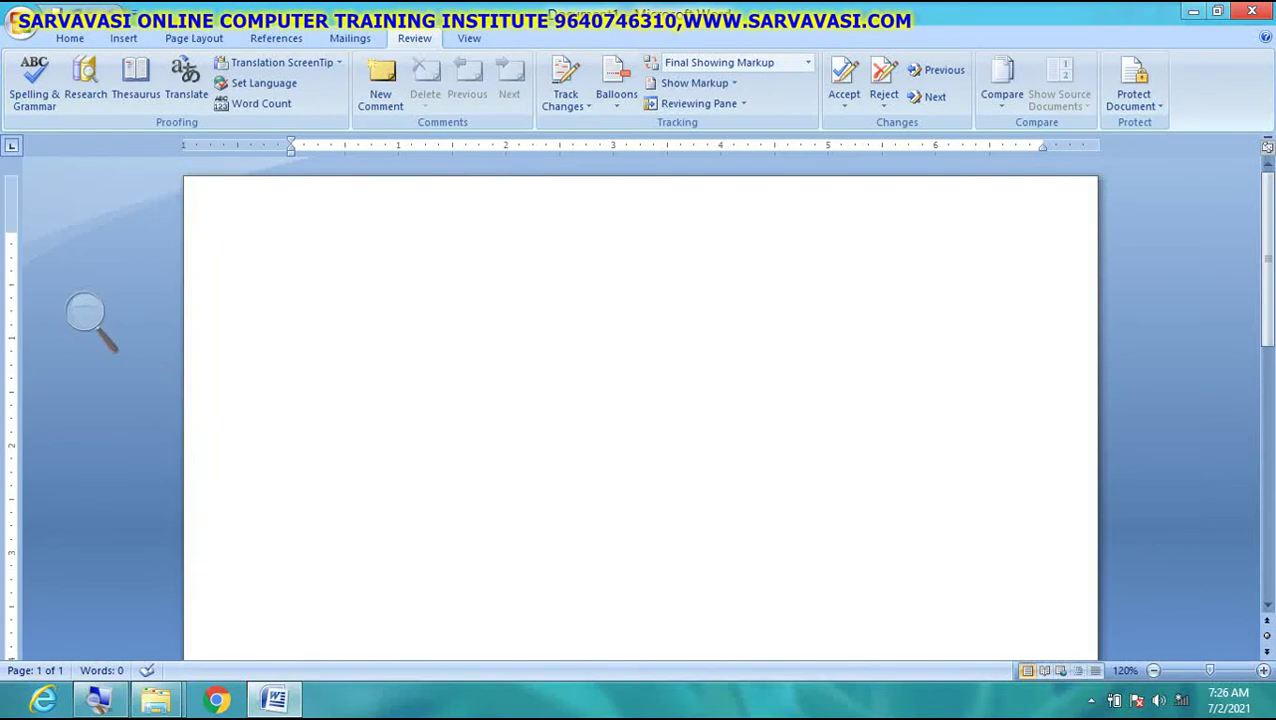
Step: Type 'rno' on the first line of the page
{"action": "left_click", "coordinate": [85, 318]}
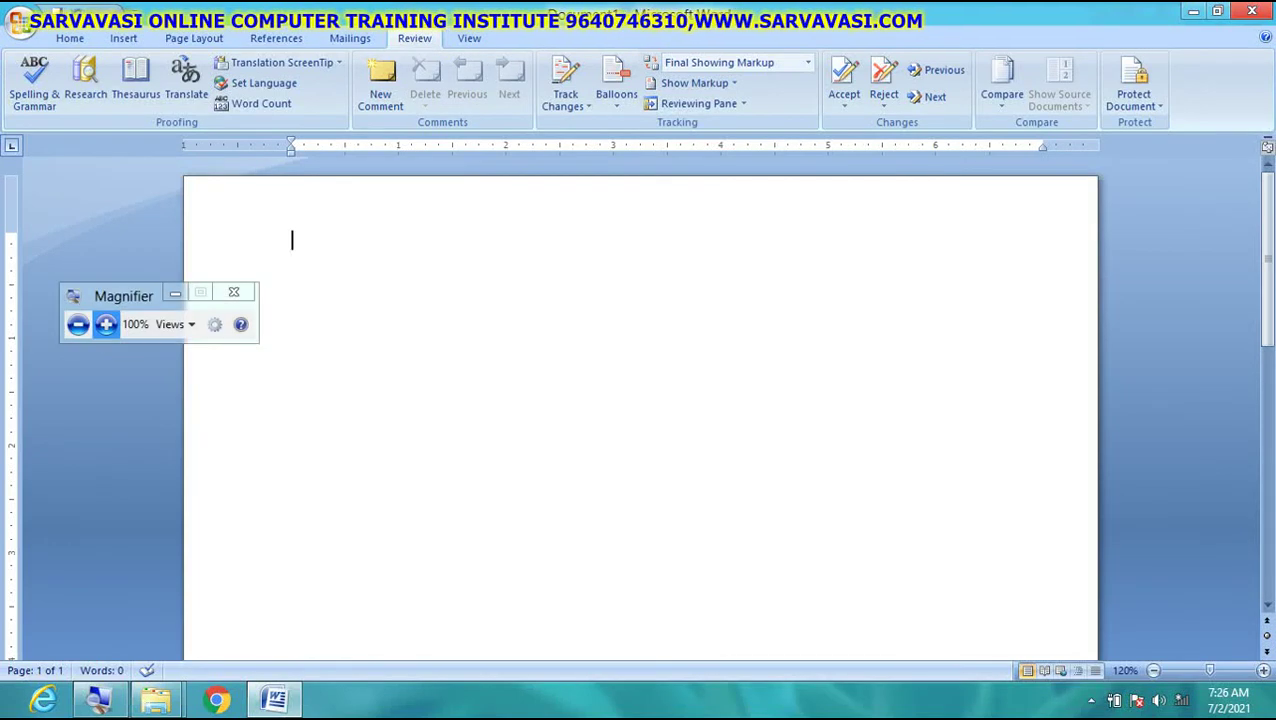
{"action": "left_click", "coordinate": [105, 324]}
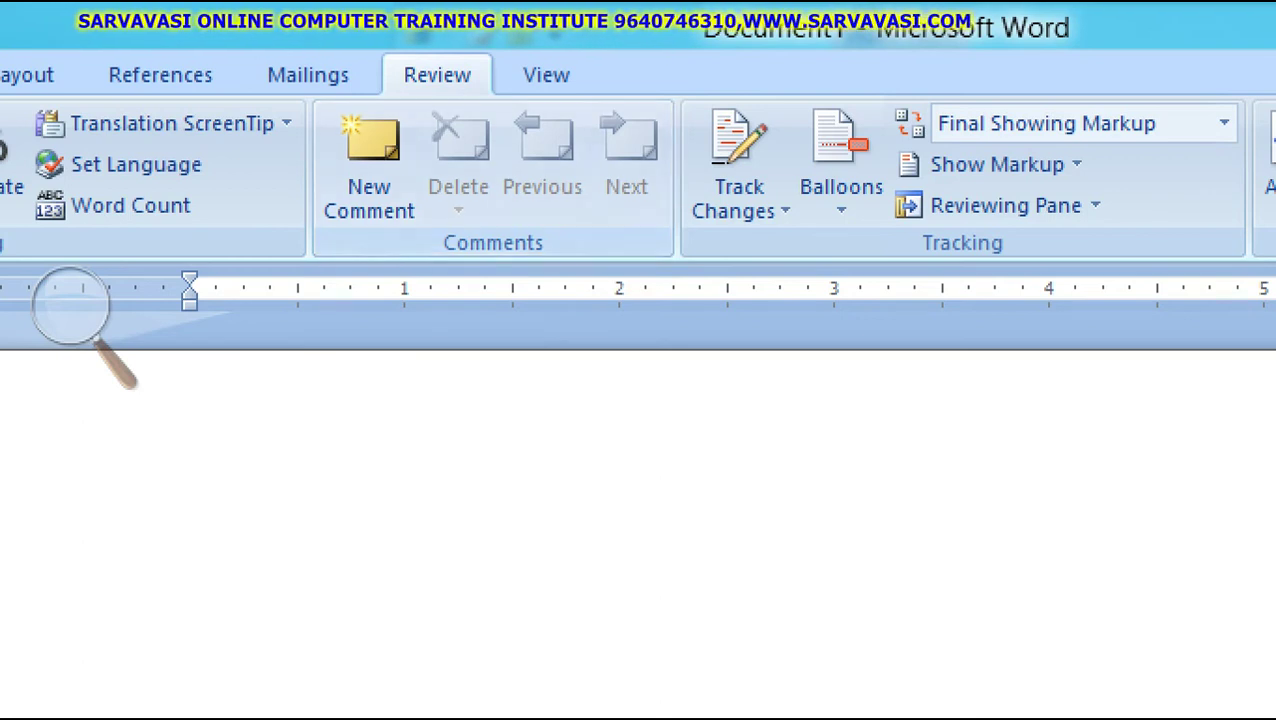
{"action": "left_click", "coordinate": [70, 300]}
{"action": "left_click", "coordinate": [224, 167]}
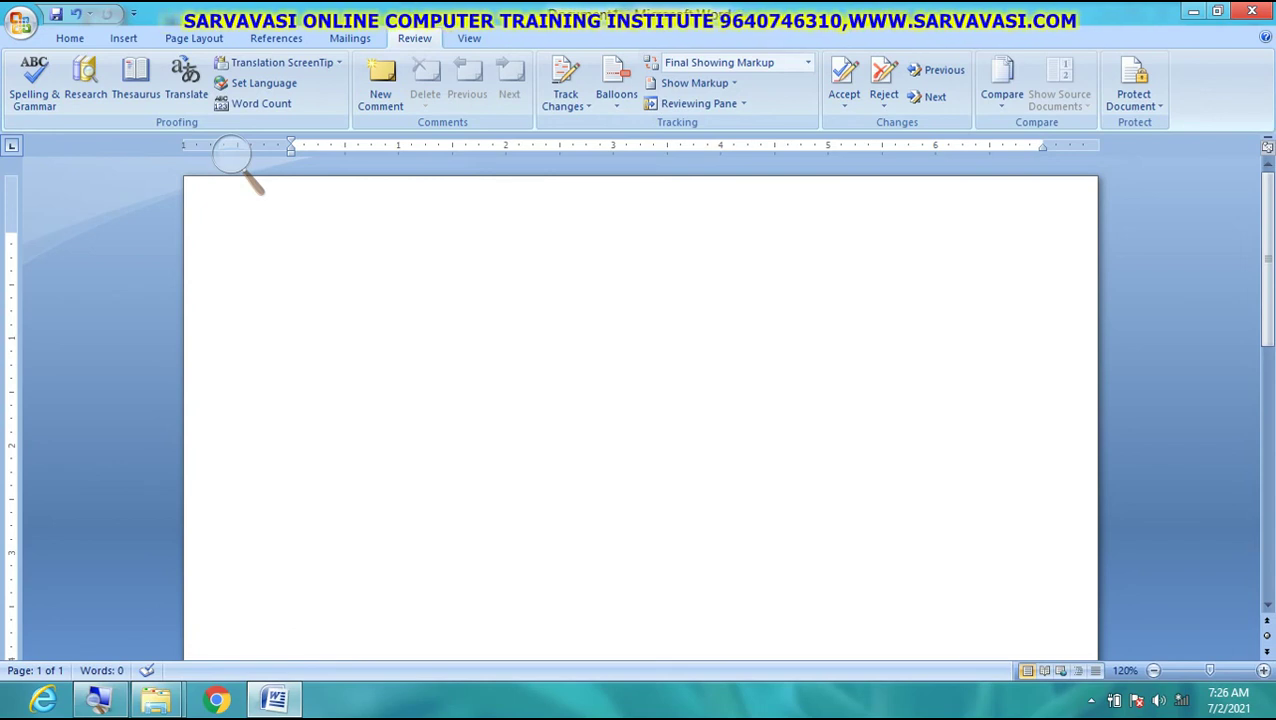
{"action": "type", "text": "rno"}
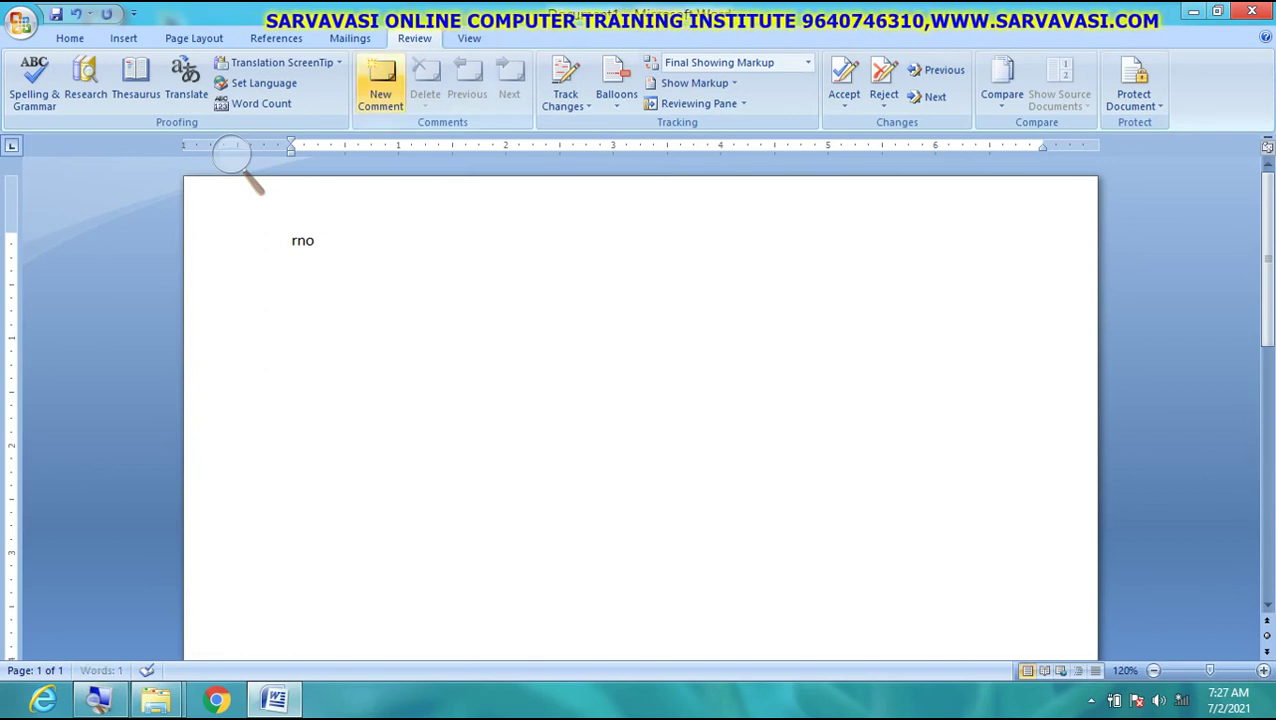
Step: Retype the word as 'Rno' and type 'sname' on the line below it
{"action": "key", "text": "Home"}
{"action": "key", "text": "shift+Right"}
{"action": "key", "text": "shift+Right"}
{"action": "key", "text": "shift+Right"}
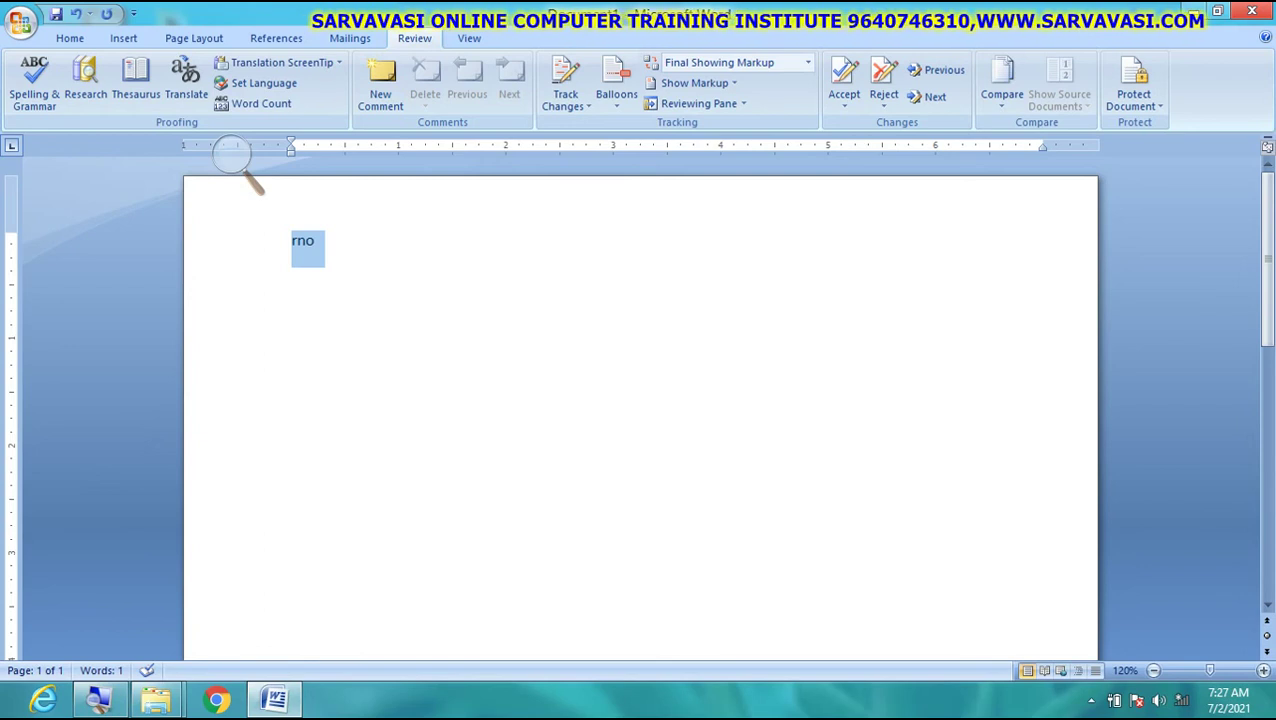
{"action": "type", "text": "Rno"}
{"action": "key", "text": "Return"}
{"action": "key", "text": "Return"}
{"action": "type", "text": "sname"}
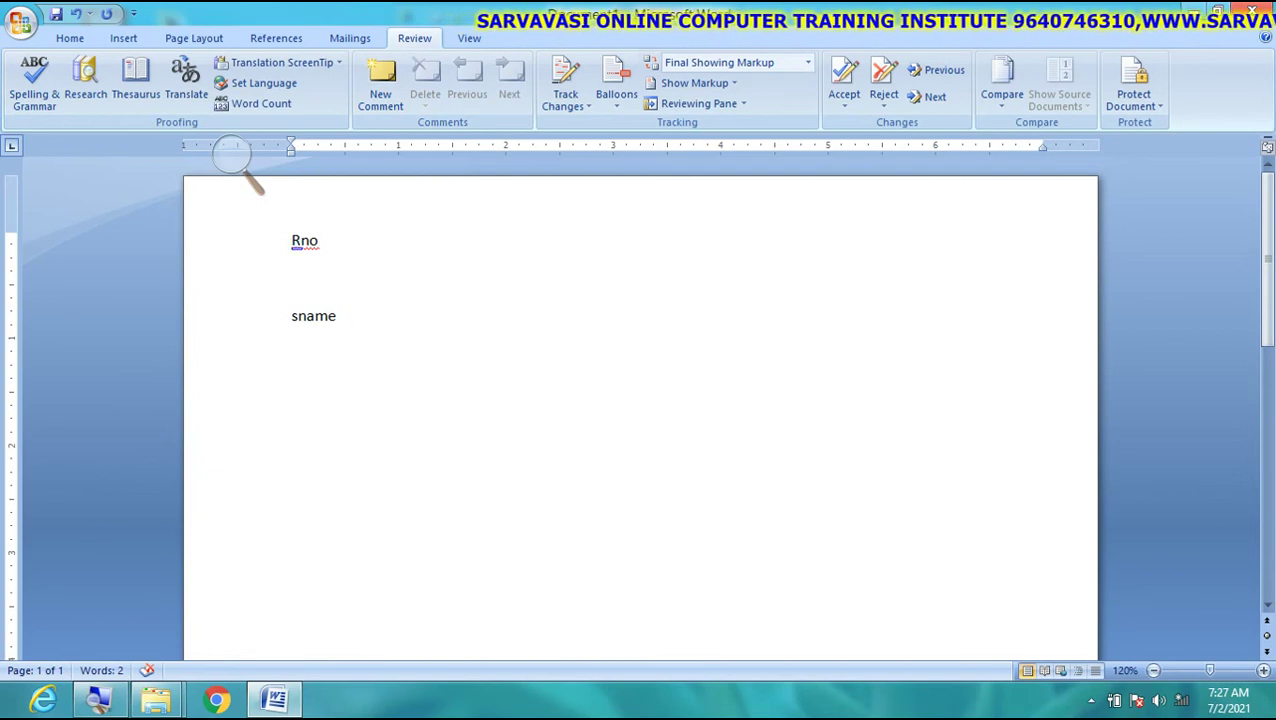
Step: Select just the word 'sname'
{"action": "triple_click", "coordinate": [313, 316]}
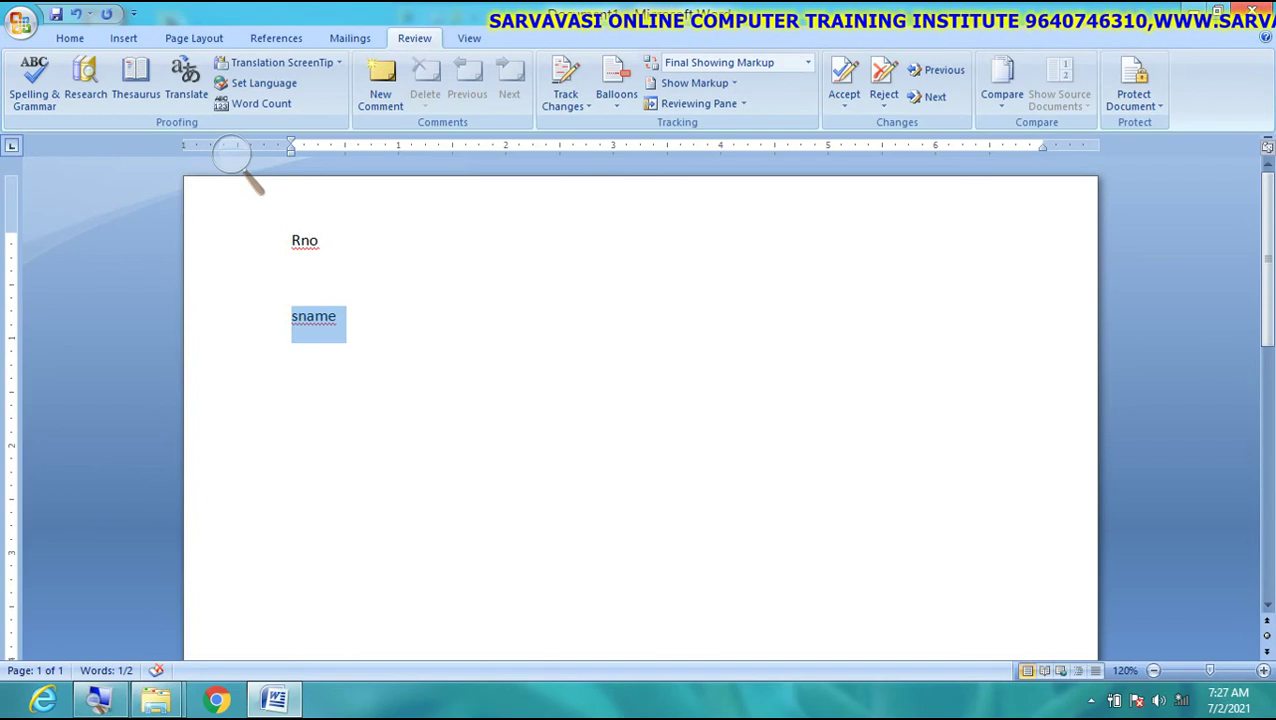
{"action": "left_click", "coordinate": [338, 316]}
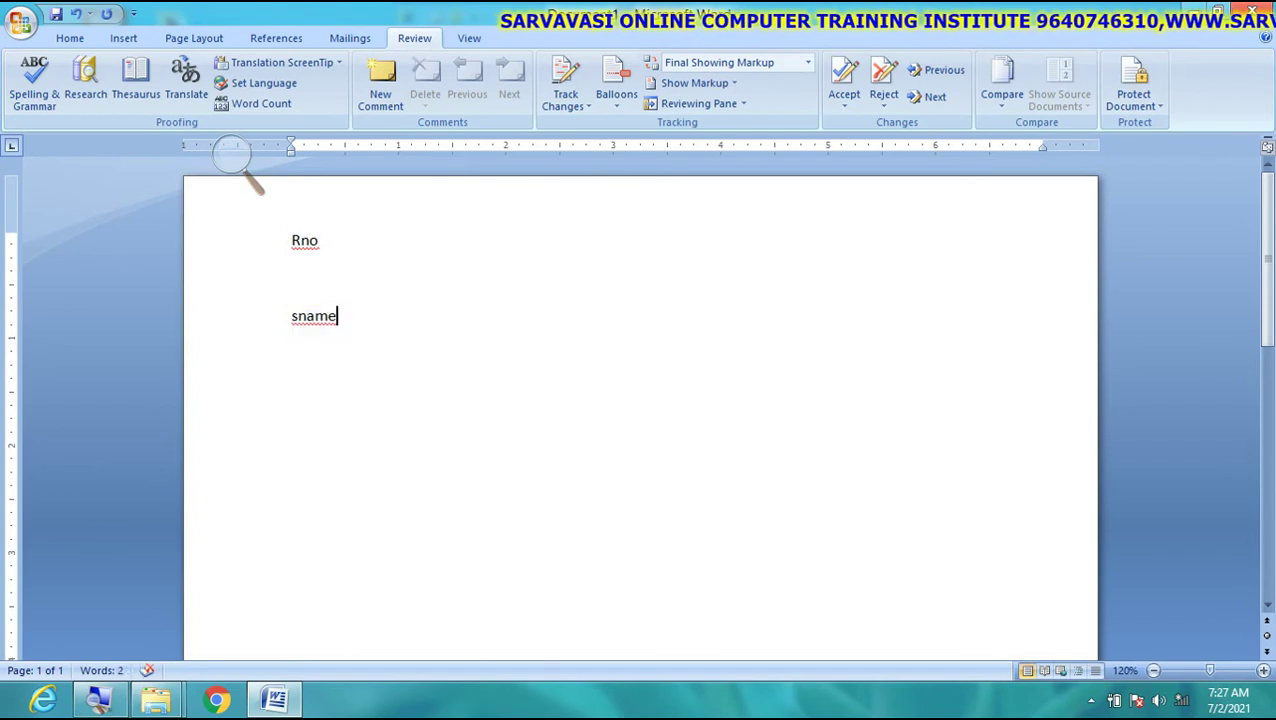
{"action": "left_click_drag", "start_coordinate": [291, 316], "coordinate": [337, 316]}
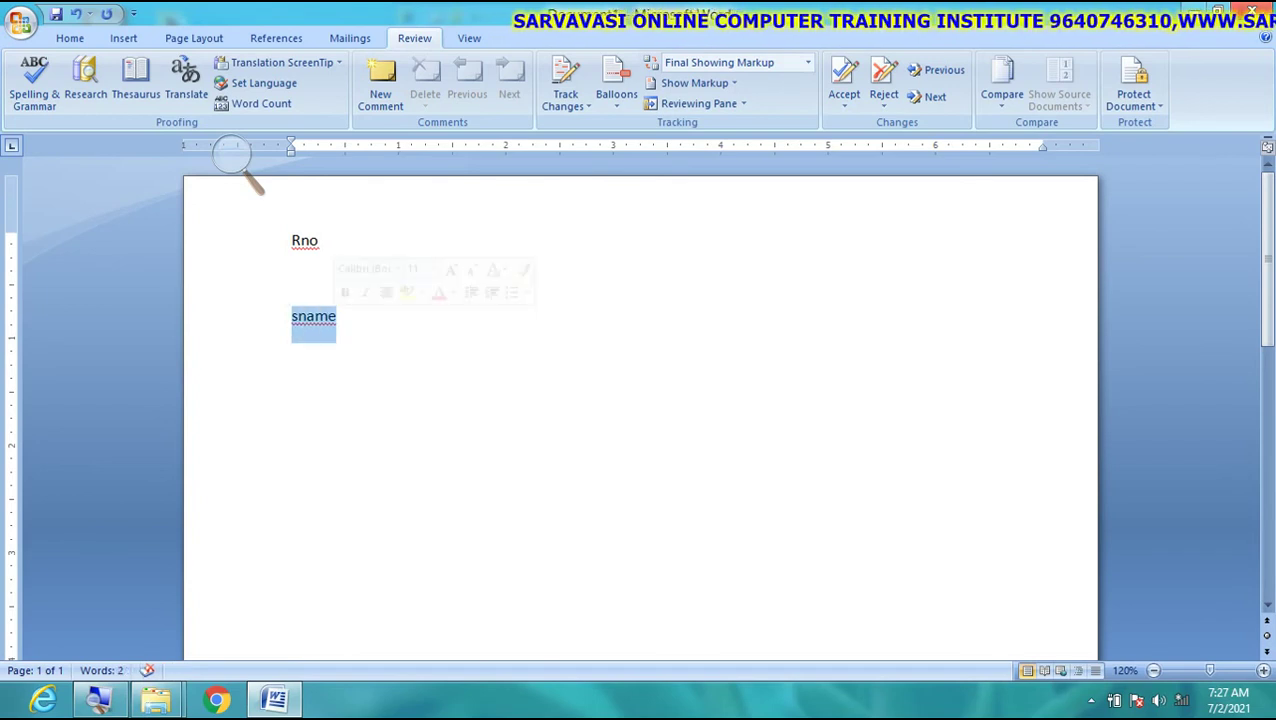
{"action": "scroll", "coordinate": [233, 157], "scroll_direction": "up", "scroll_amount": 7, "text": "ctrl"}
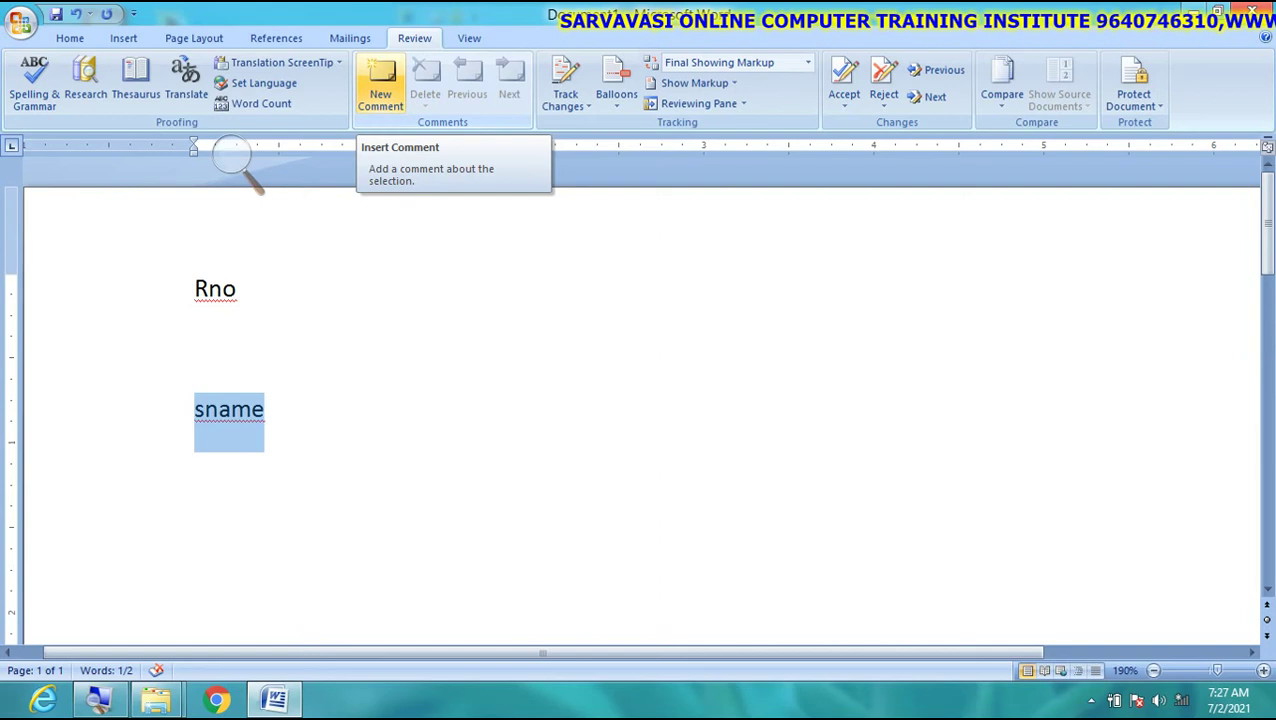
Step: Add a 'Student Name' comment to sname, then zoom the page out to 130%
{"action": "left_click", "coordinate": [380, 85]}
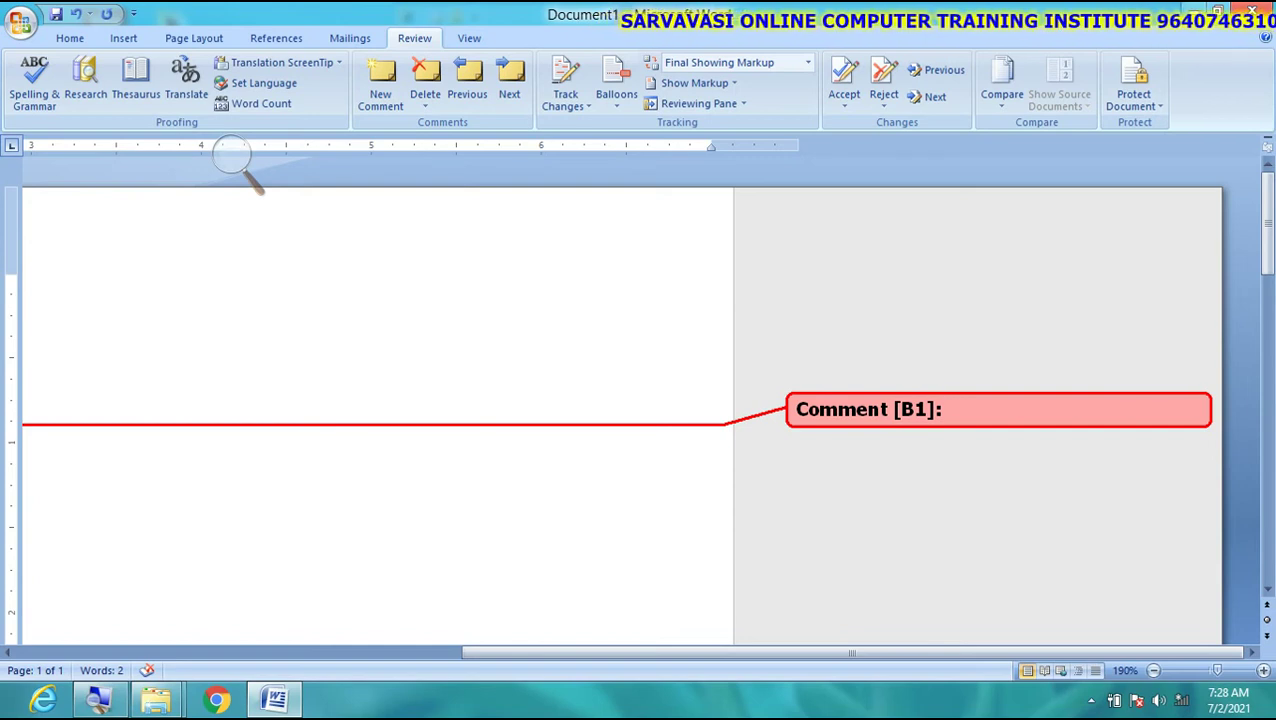
{"action": "type", "text": "Student "}
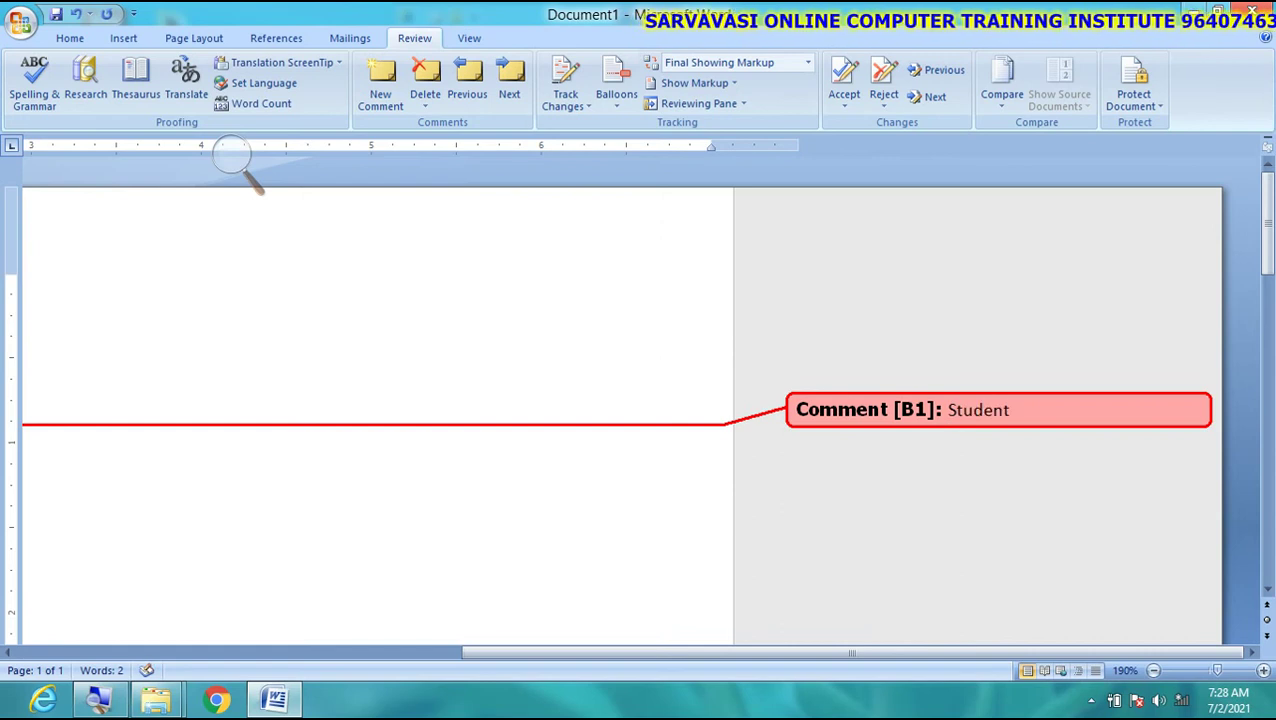
{"action": "type", "text": "Name"}
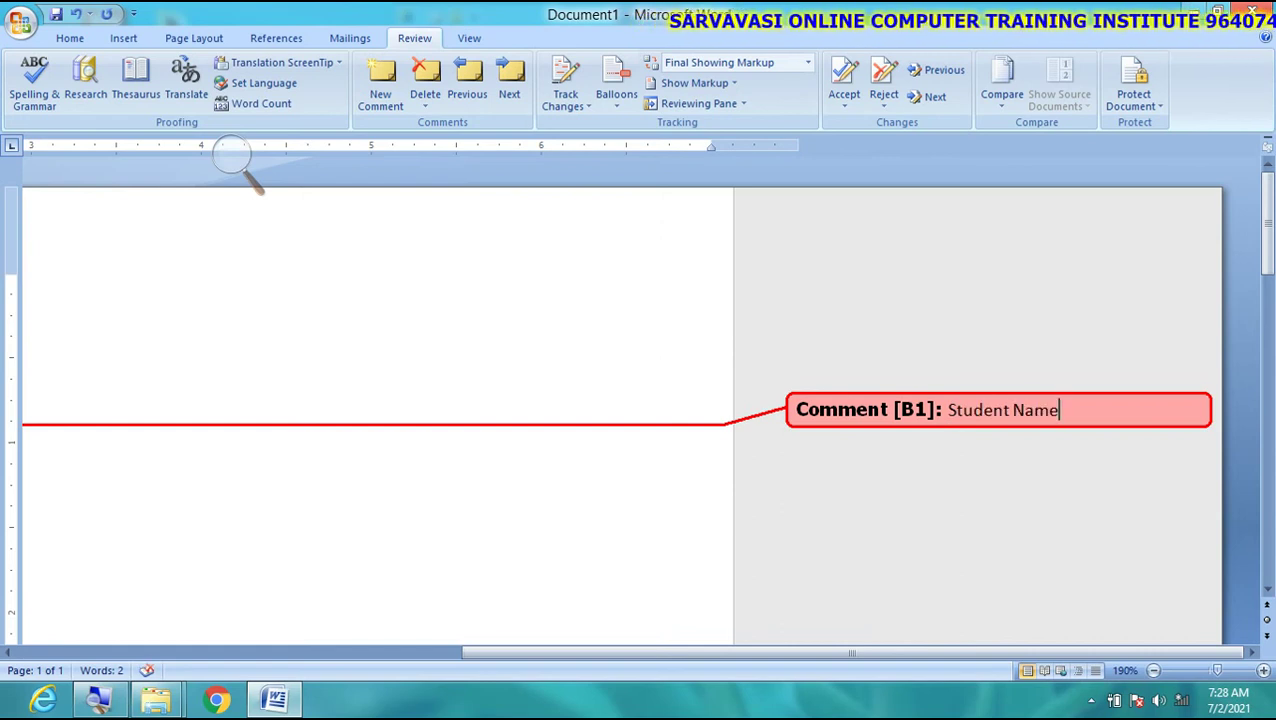
{"action": "left_click", "coordinate": [1153, 670]}
{"action": "left_click", "coordinate": [1153, 670]}
{"action": "left_click", "coordinate": [1153, 670]}
{"action": "left_click", "coordinate": [1153, 670]}
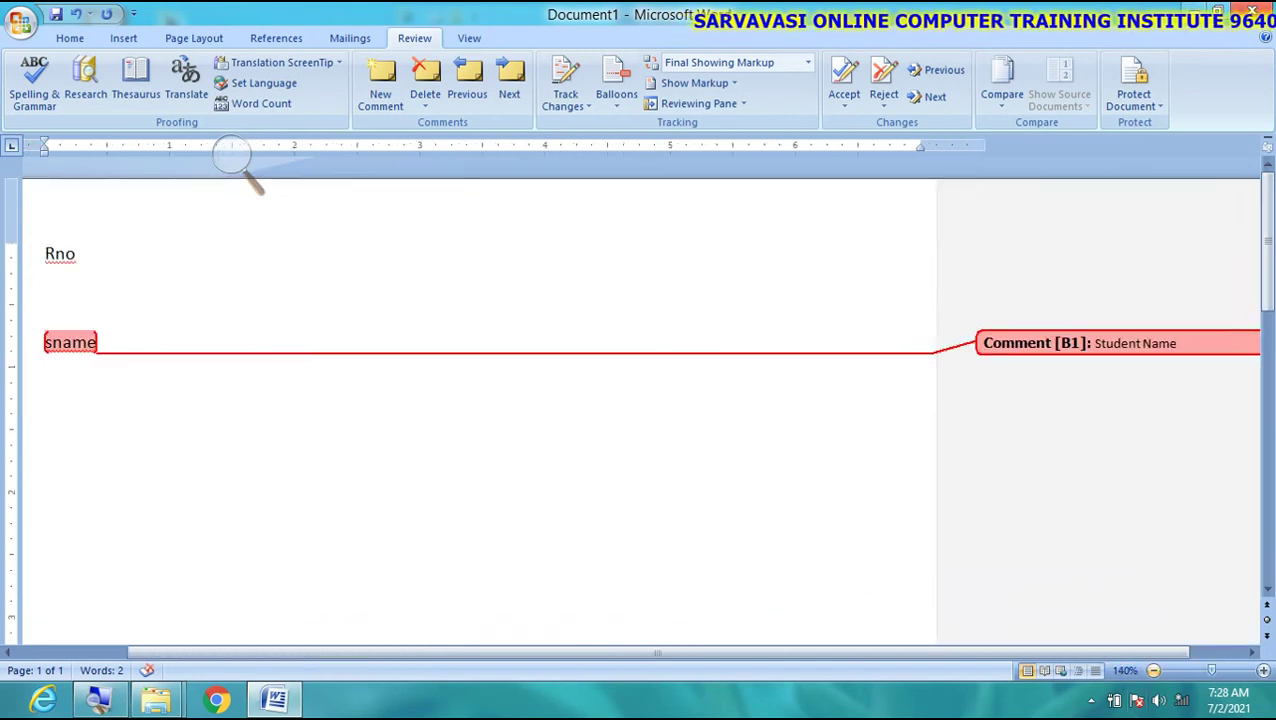
{"action": "left_click", "coordinate": [1153, 670]}
{"action": "left_click", "coordinate": [1153, 670]}
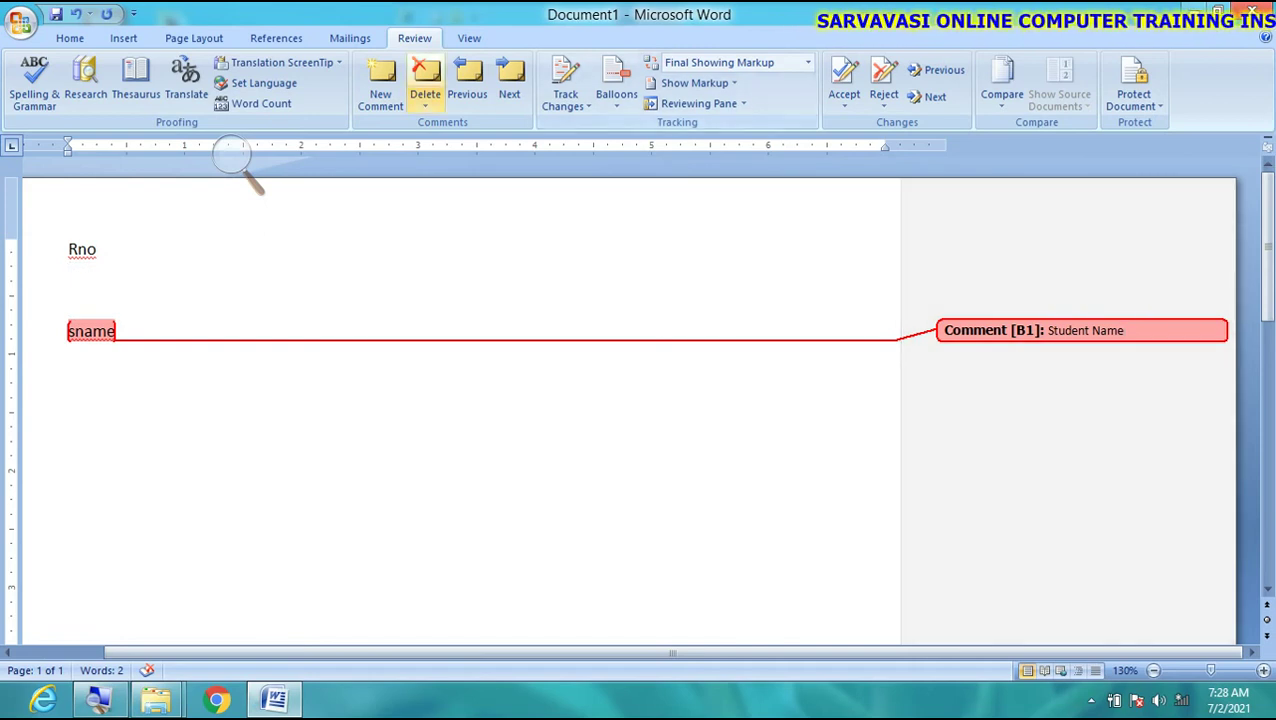
{"action": "left_click", "coordinate": [240, 165]}
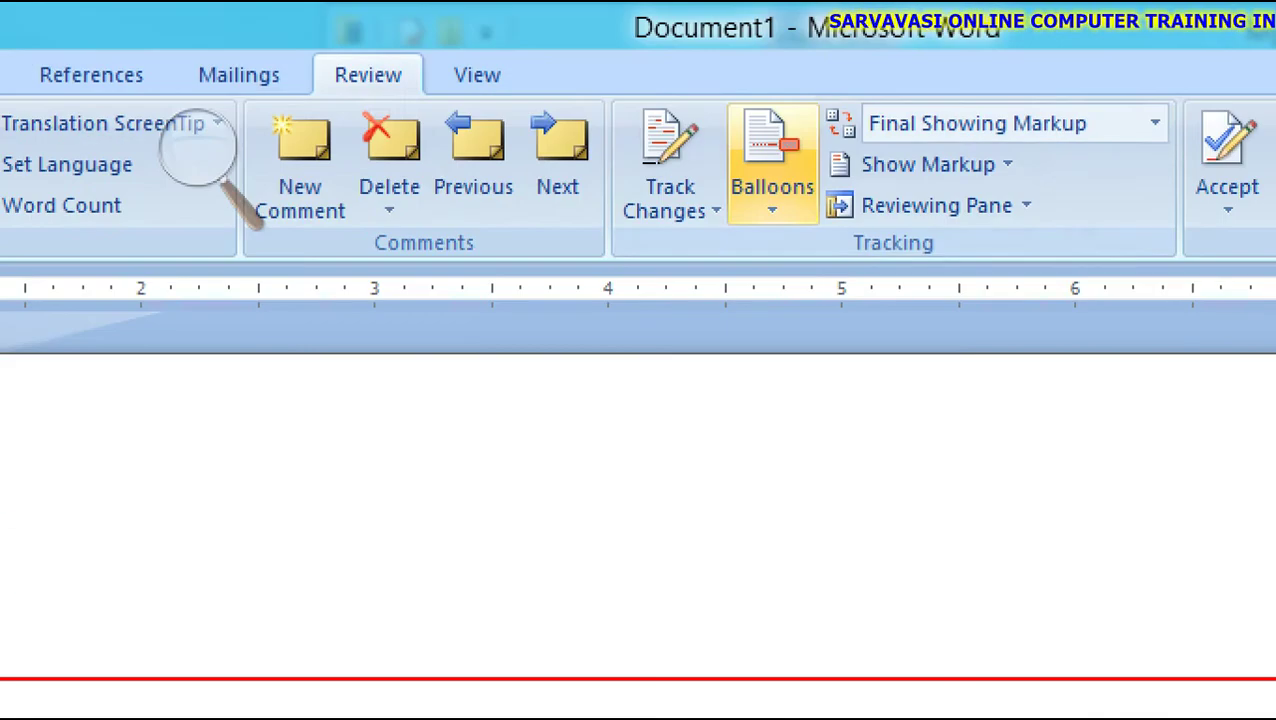
Step: Set Balloons to Show All Revisions Inline so the comment appears as sname[B1]
{"action": "left_click", "coordinate": [772, 170]}
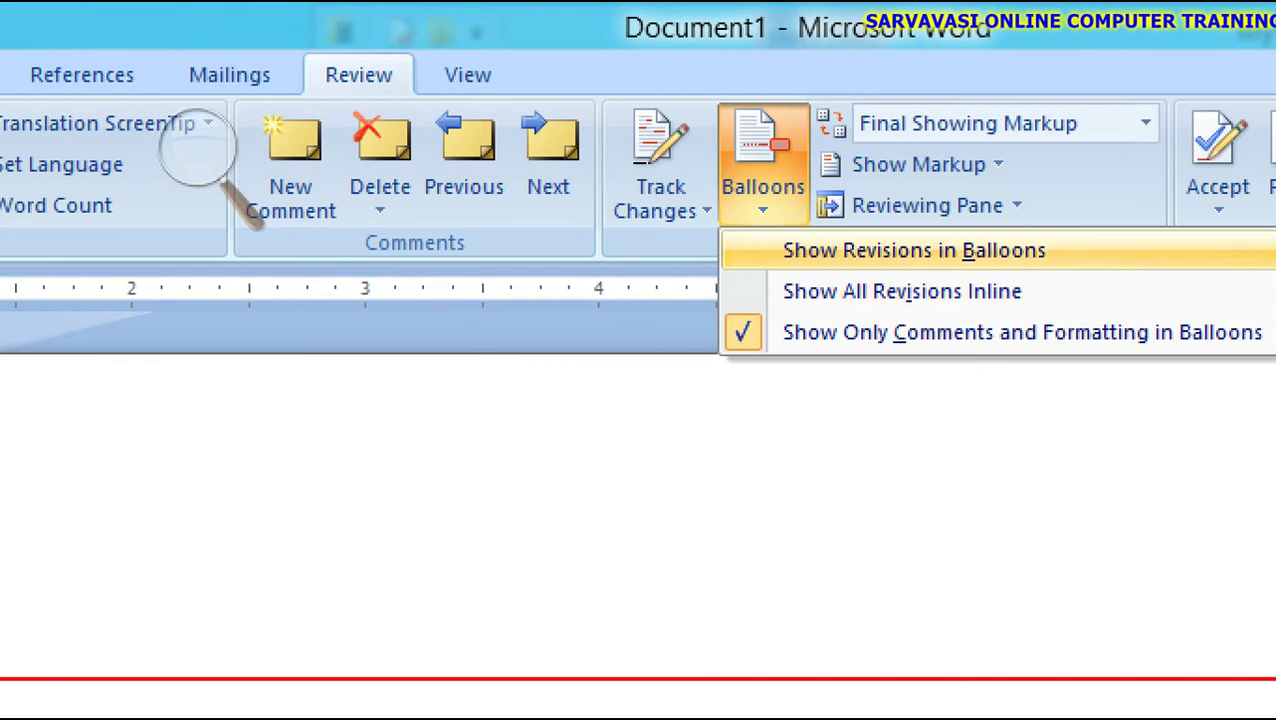
{"action": "left_click", "coordinate": [914, 250]}
{"action": "left_click", "coordinate": [763, 165]}
{"action": "left_click", "coordinate": [902, 291]}
{"action": "left_click", "coordinate": [763, 165]}
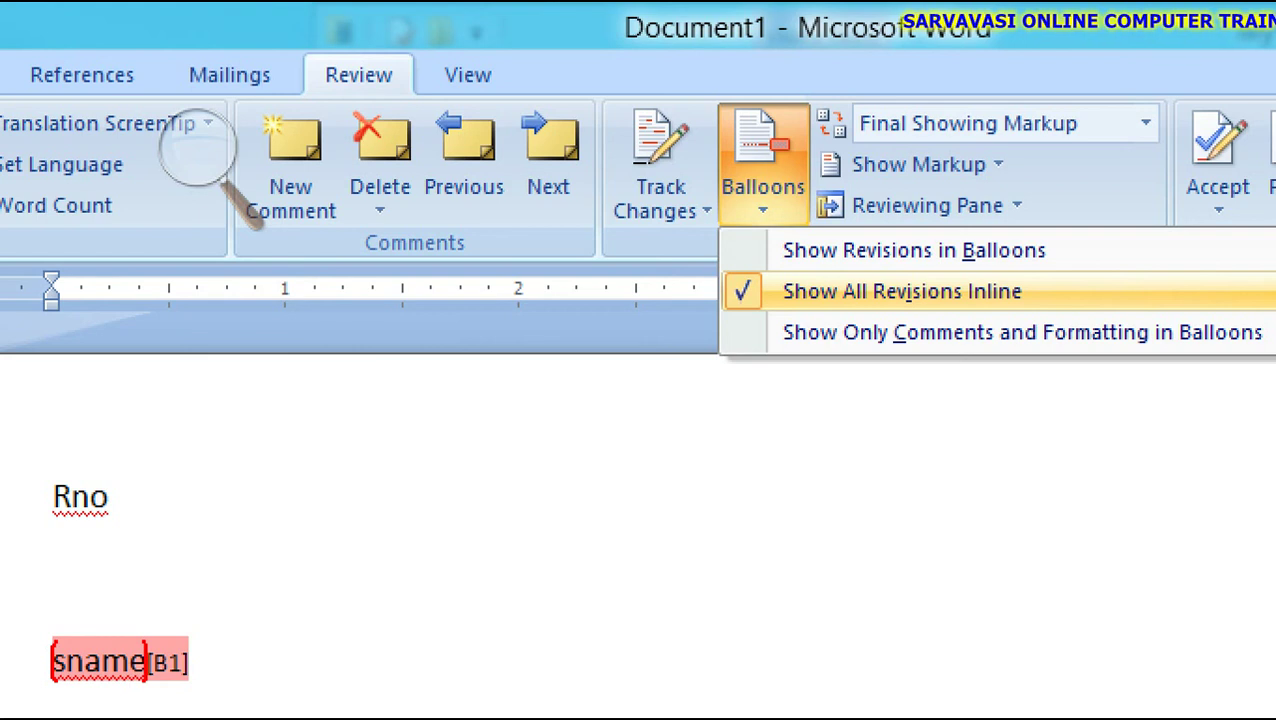
{"action": "left_click", "coordinate": [199, 148]}
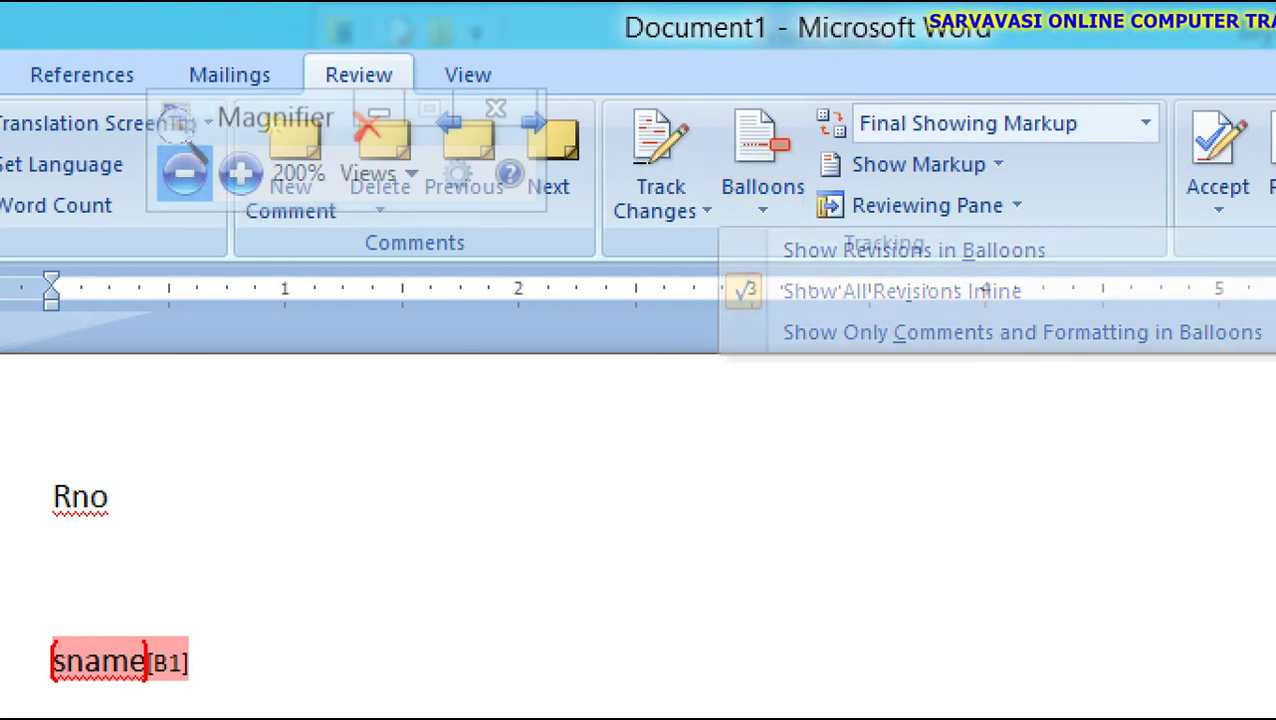
{"action": "left_click", "coordinate": [184, 173]}
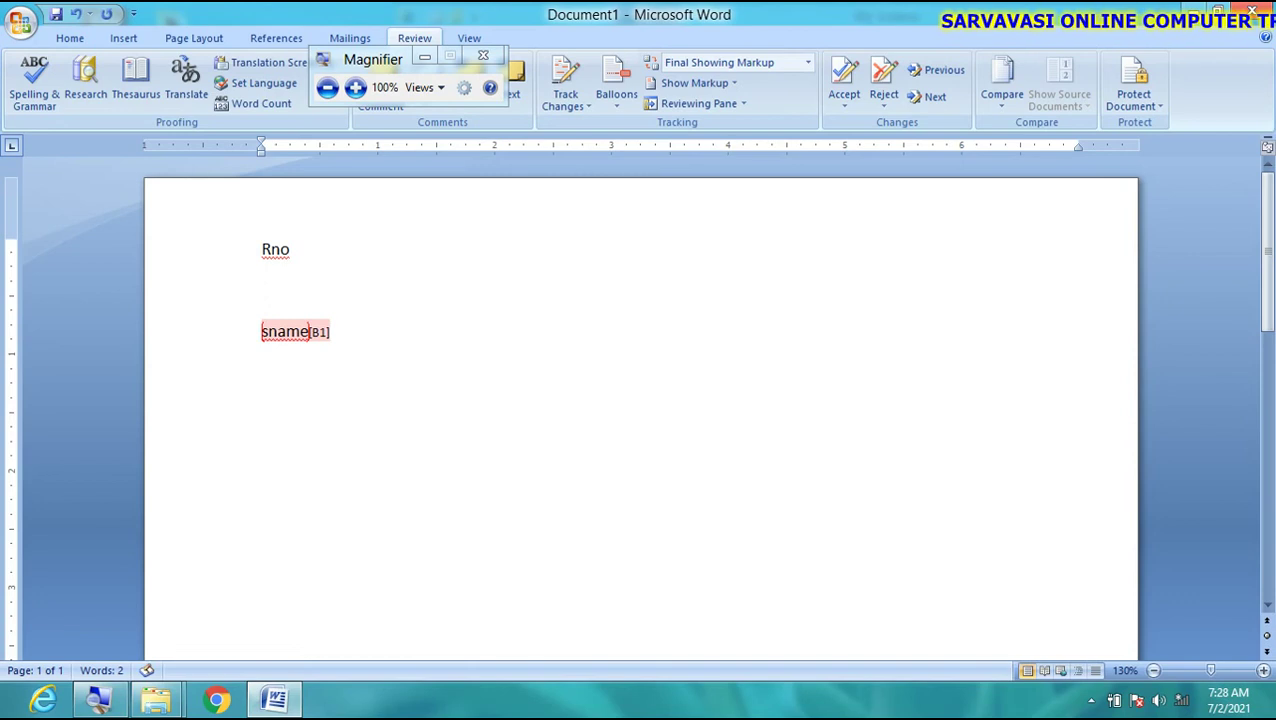
{"action": "left_click", "coordinate": [355, 87]}
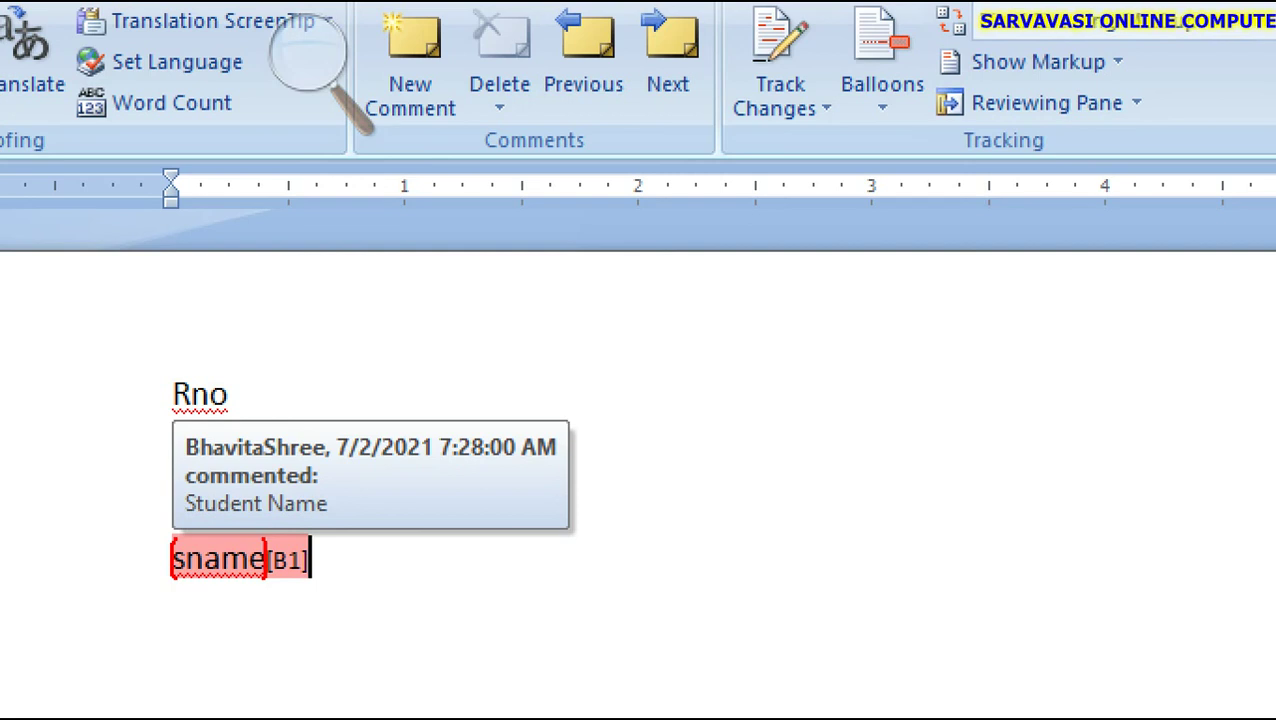
Step: Select the word Rno and attach a comment reading 'Roll Number'
{"action": "left_click", "coordinate": [210, 393]}
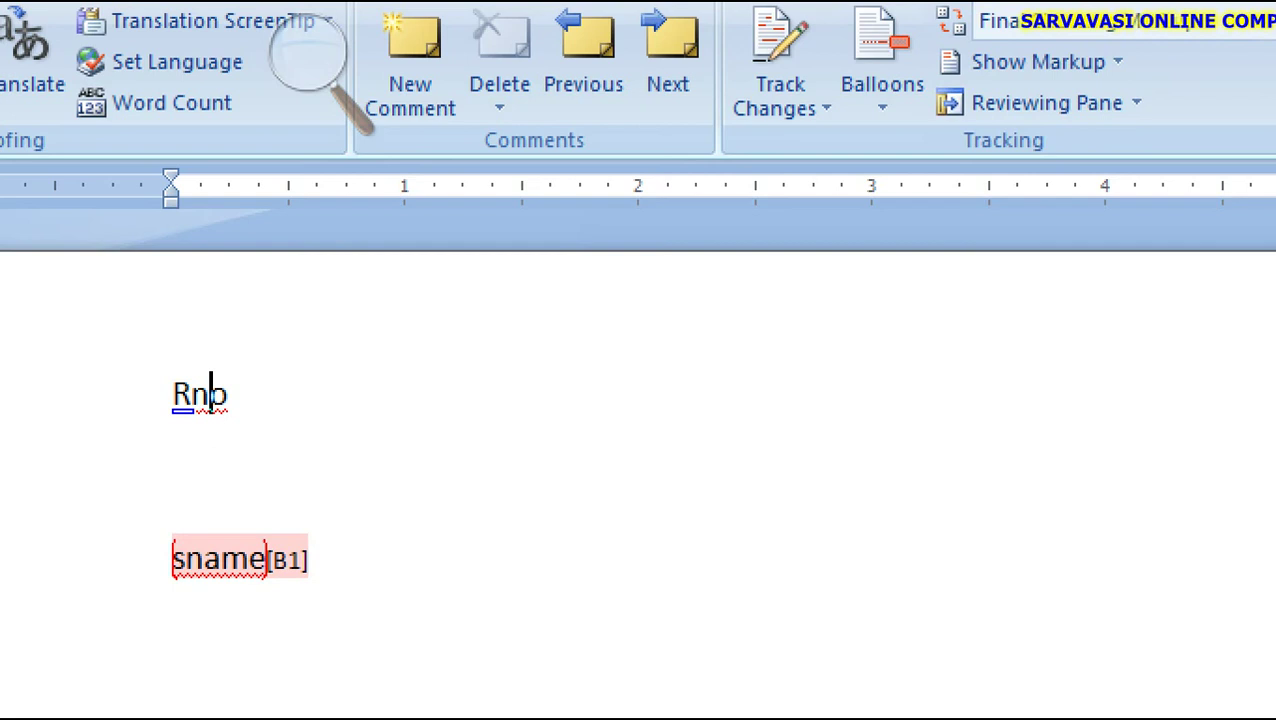
{"action": "double_click", "coordinate": [210, 393]}
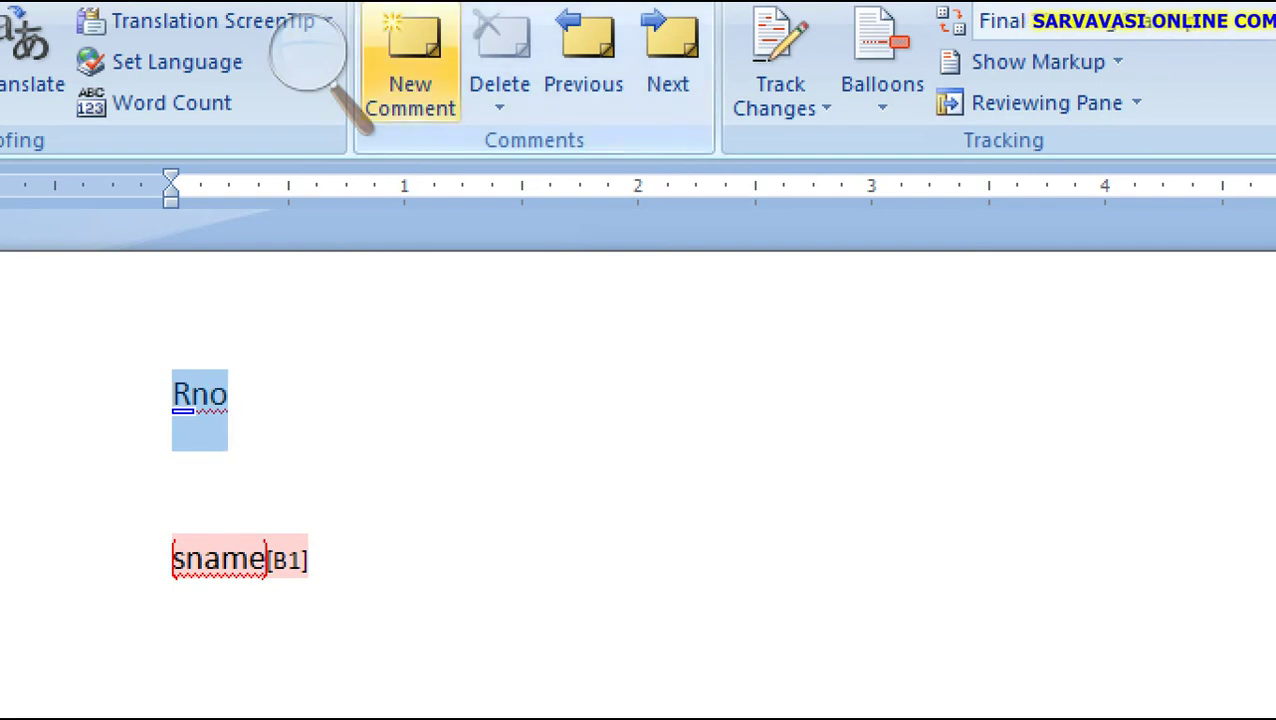
{"action": "left_click", "coordinate": [410, 60]}
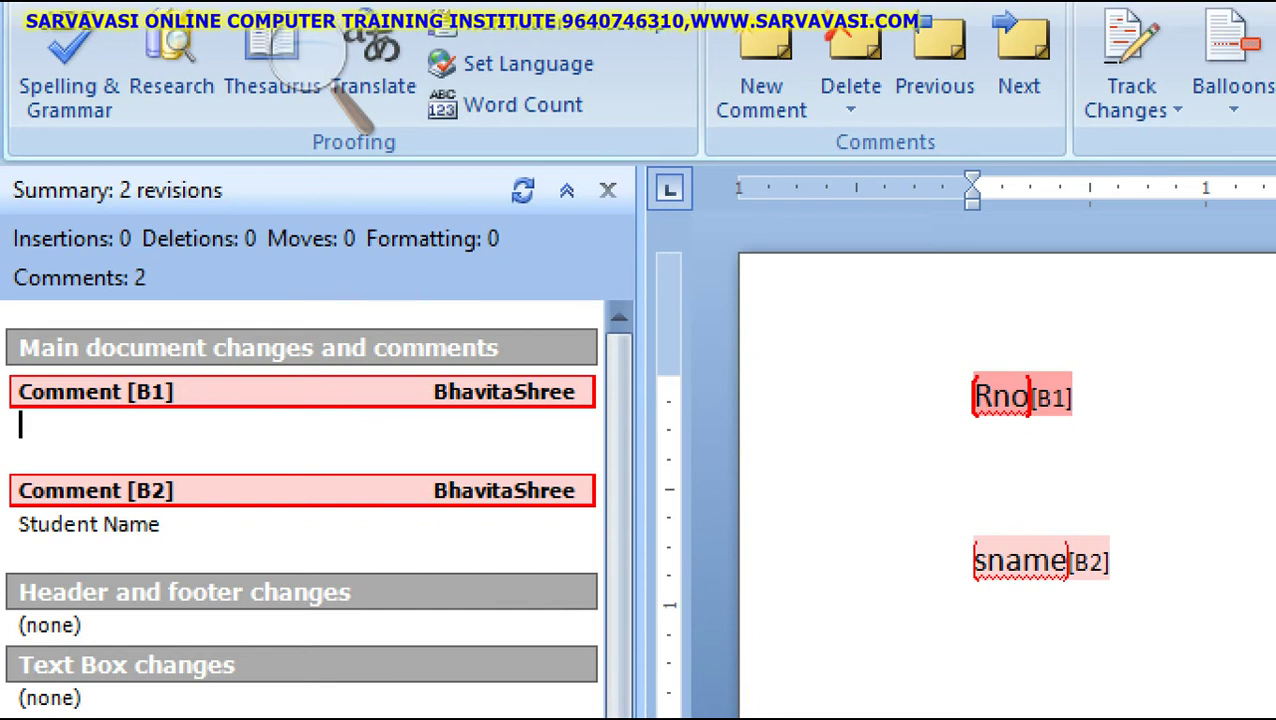
{"action": "type", "text": "Roll Number"}
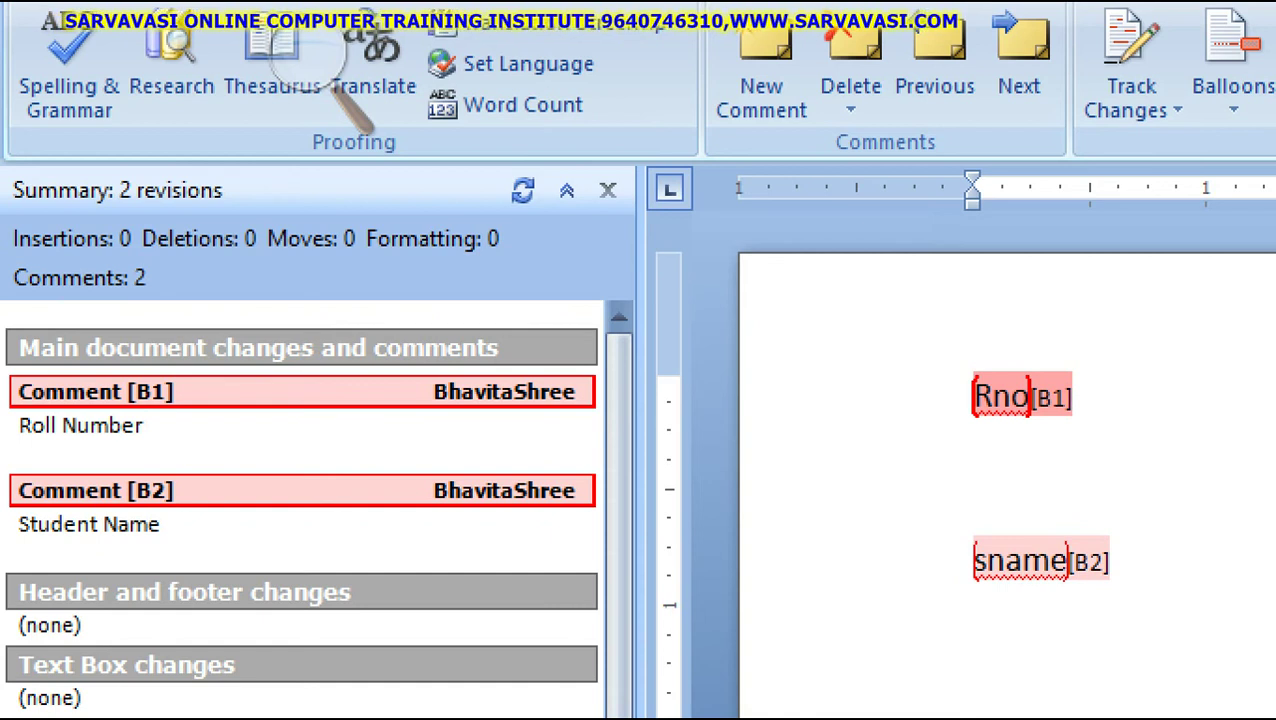
{"action": "left_click", "coordinate": [295, 45]}
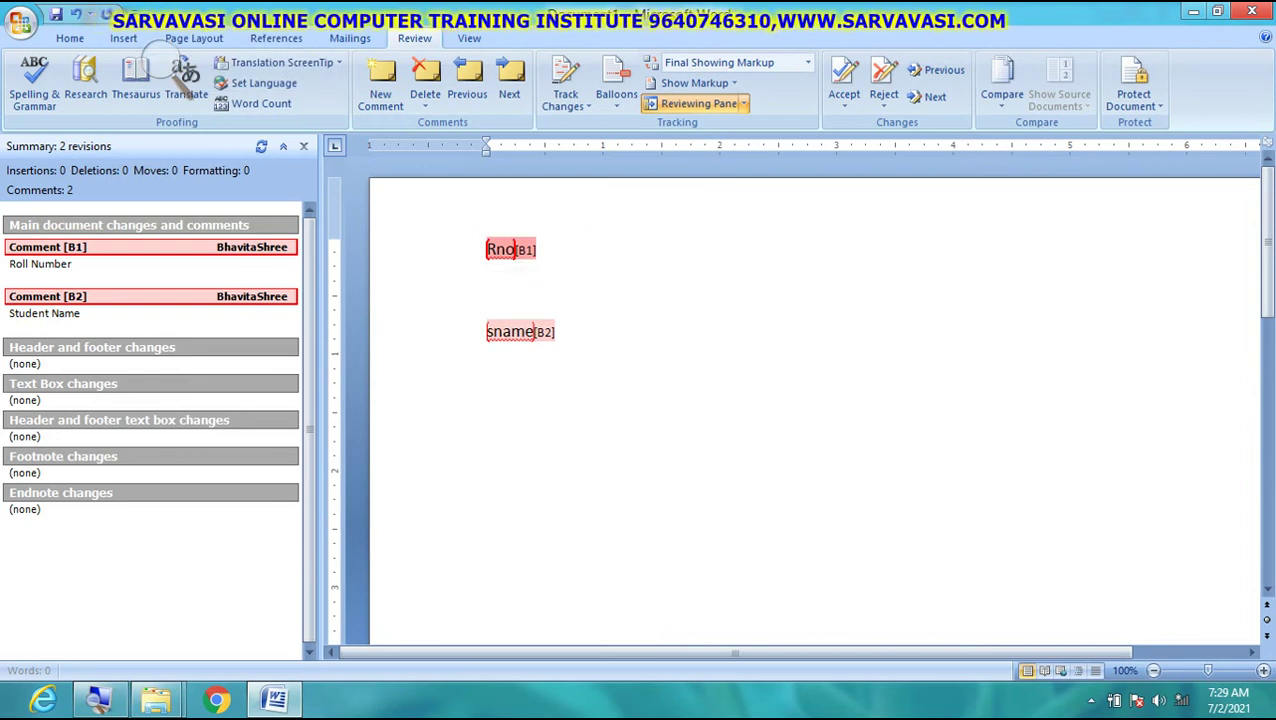
{"action": "left_click", "coordinate": [555, 331]}
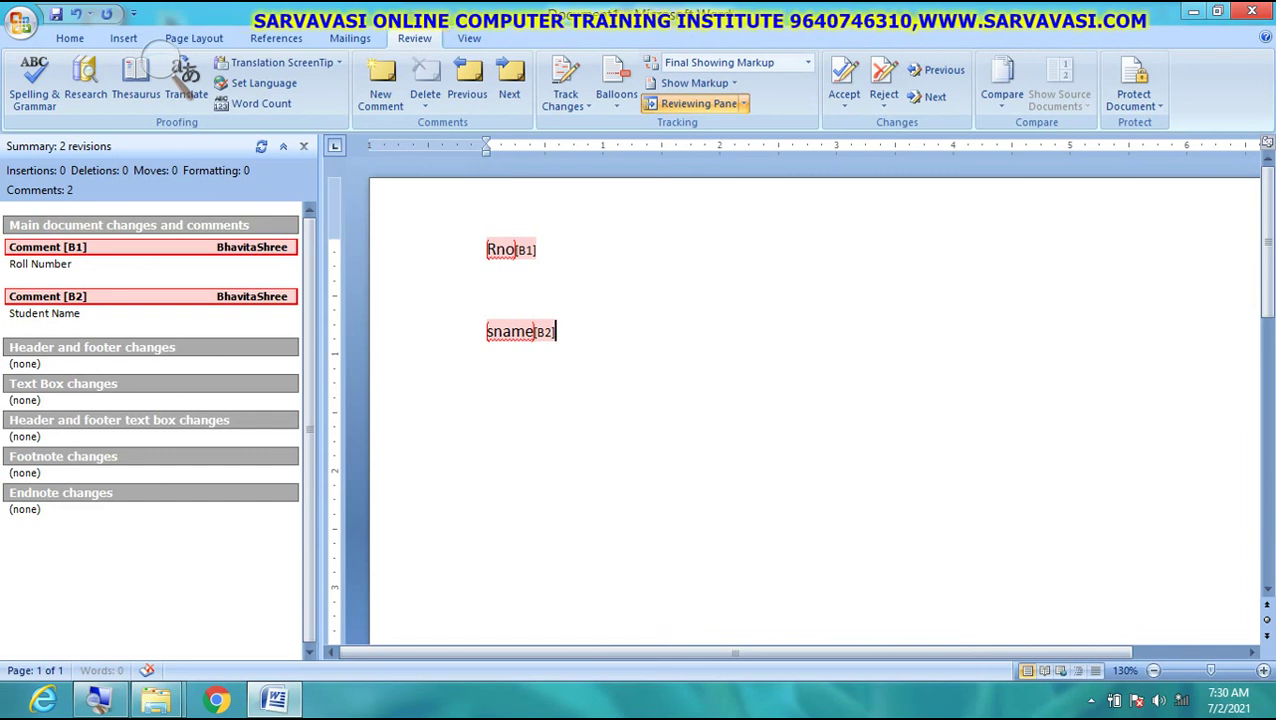
{"action": "left_click", "coordinate": [504, 249]}
{"action": "left_click", "coordinate": [524, 331]}
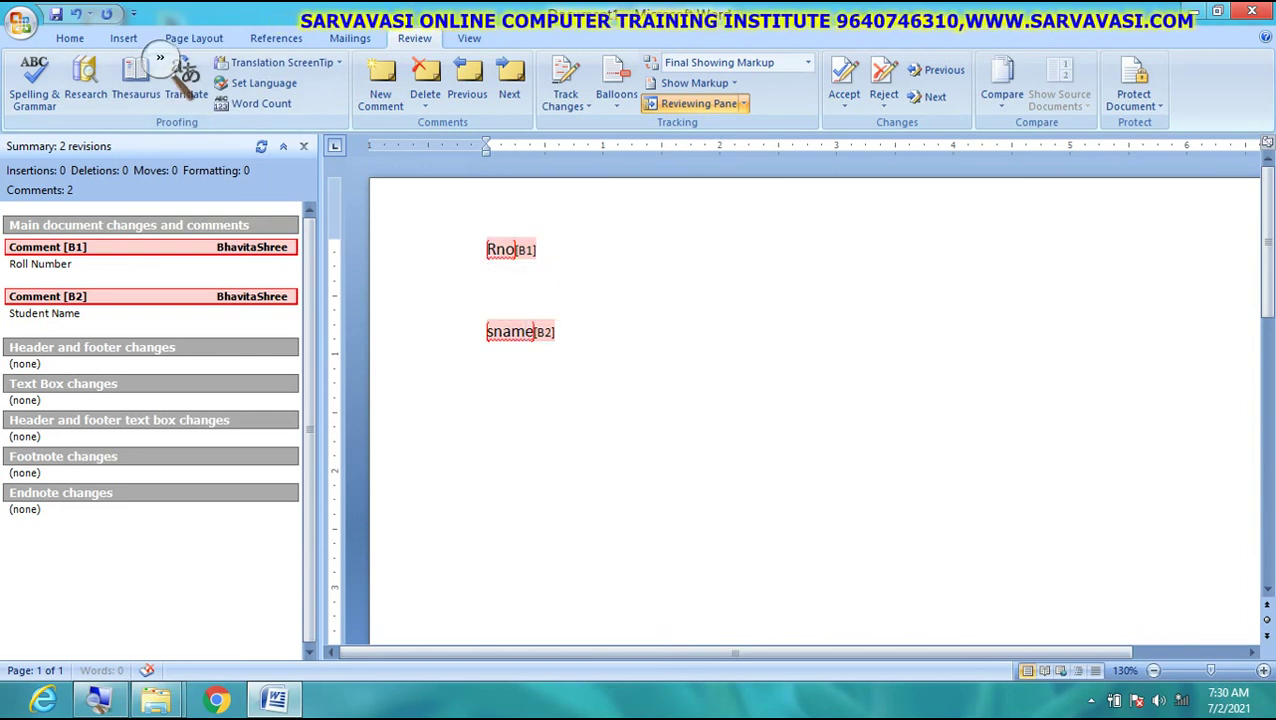
{"action": "key", "text": "super+plus"}
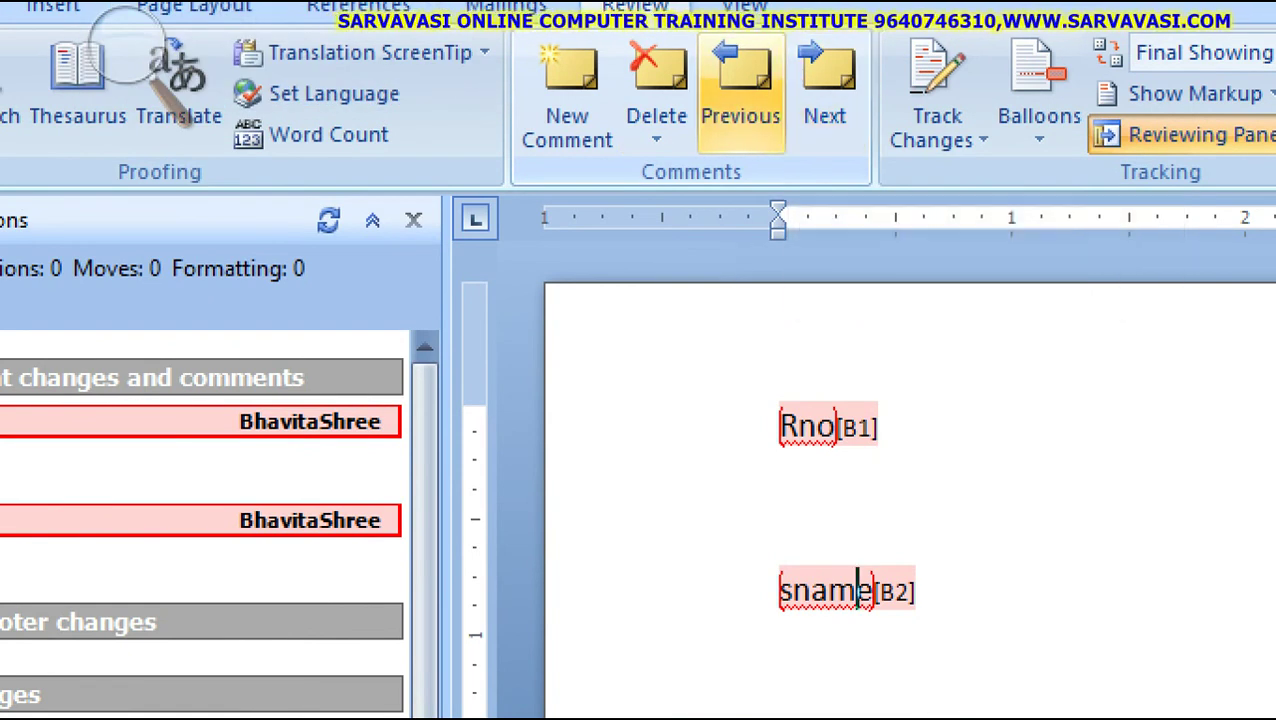
{"action": "left_click", "coordinate": [114, 68]}
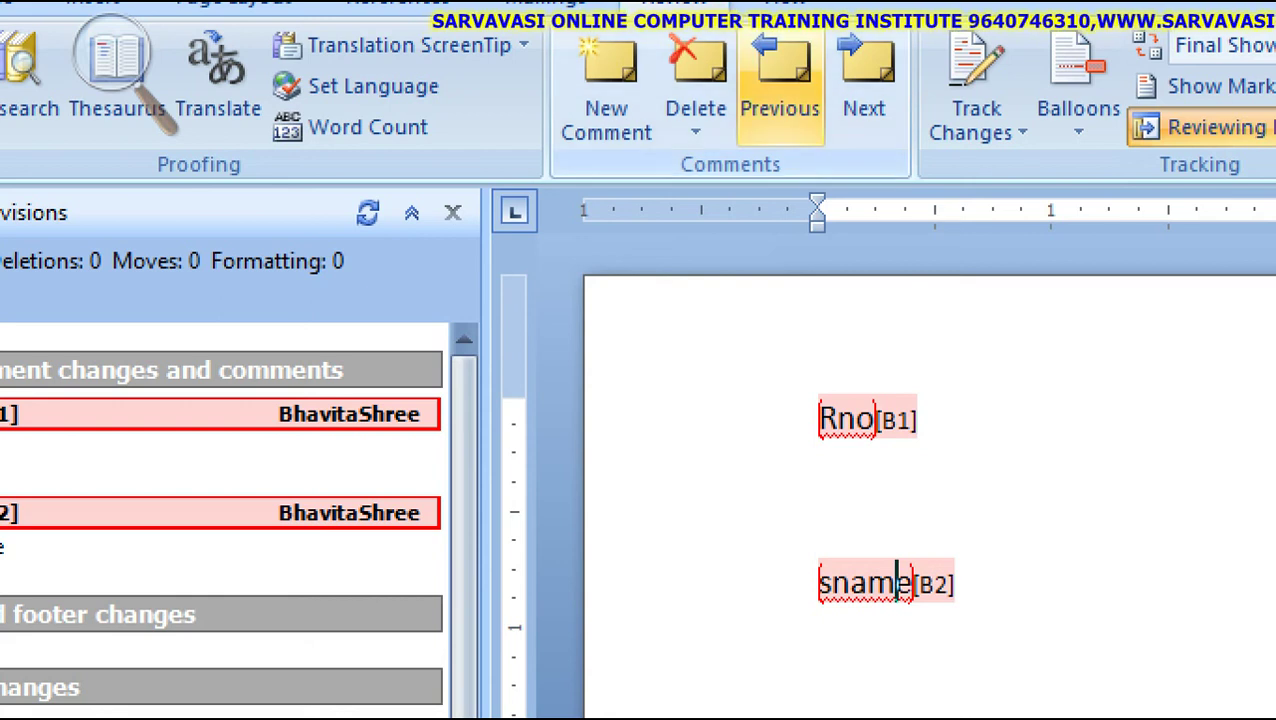
{"action": "left_click", "coordinate": [780, 90]}
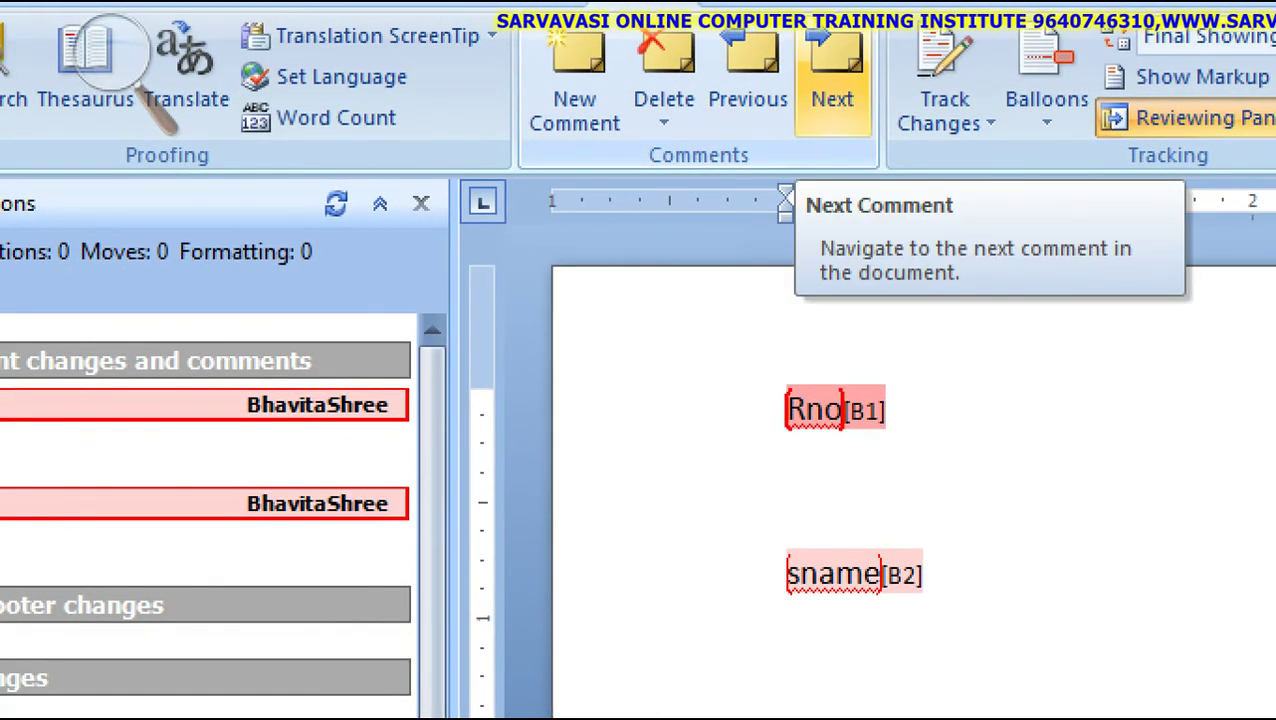
{"action": "left_click", "coordinate": [832, 80]}
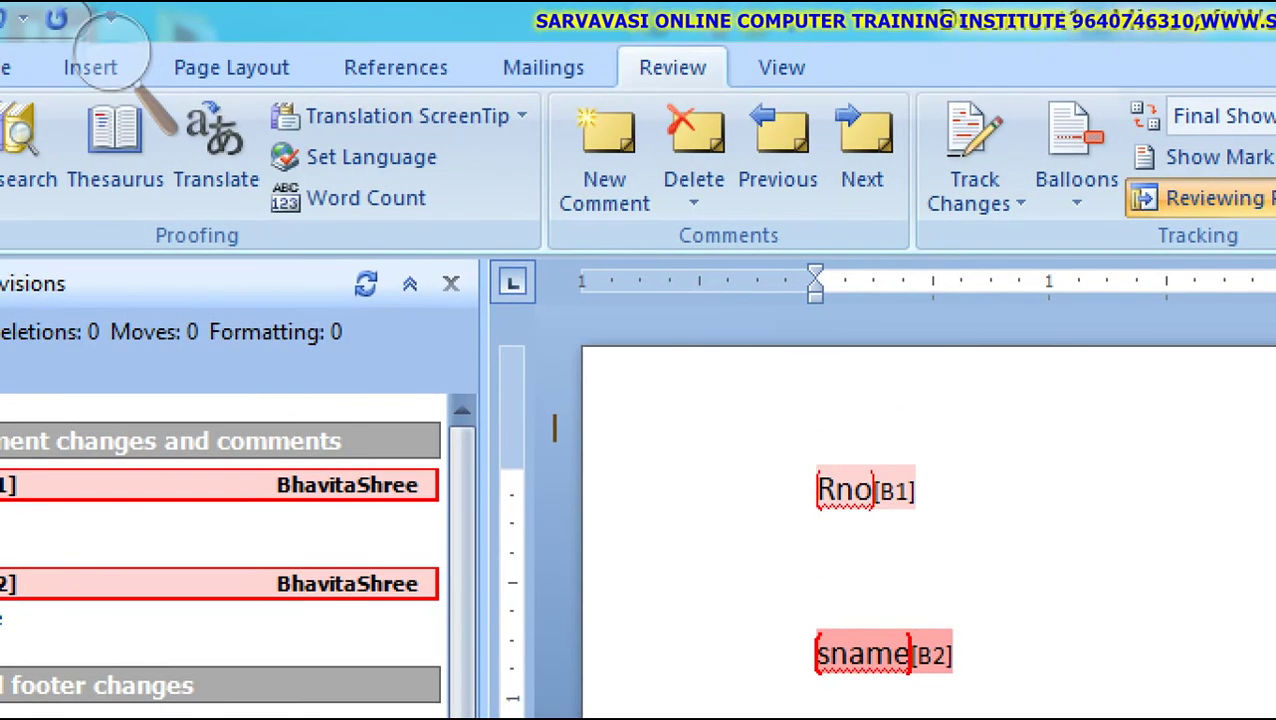
{"action": "left_click", "coordinate": [778, 160]}
{"action": "left_click", "coordinate": [862, 160]}
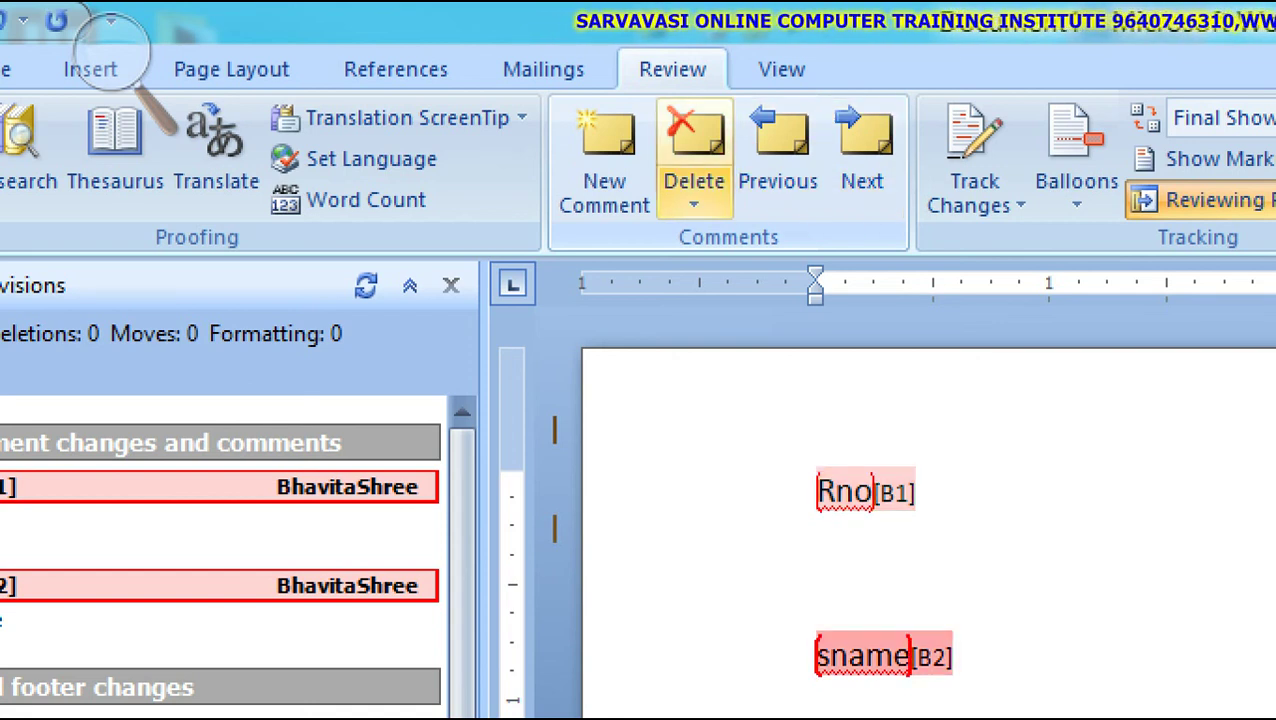
Step: Delete only the 'Student Name' comment on sname from the Delete dropdown
{"action": "left_click", "coordinate": [694, 195]}
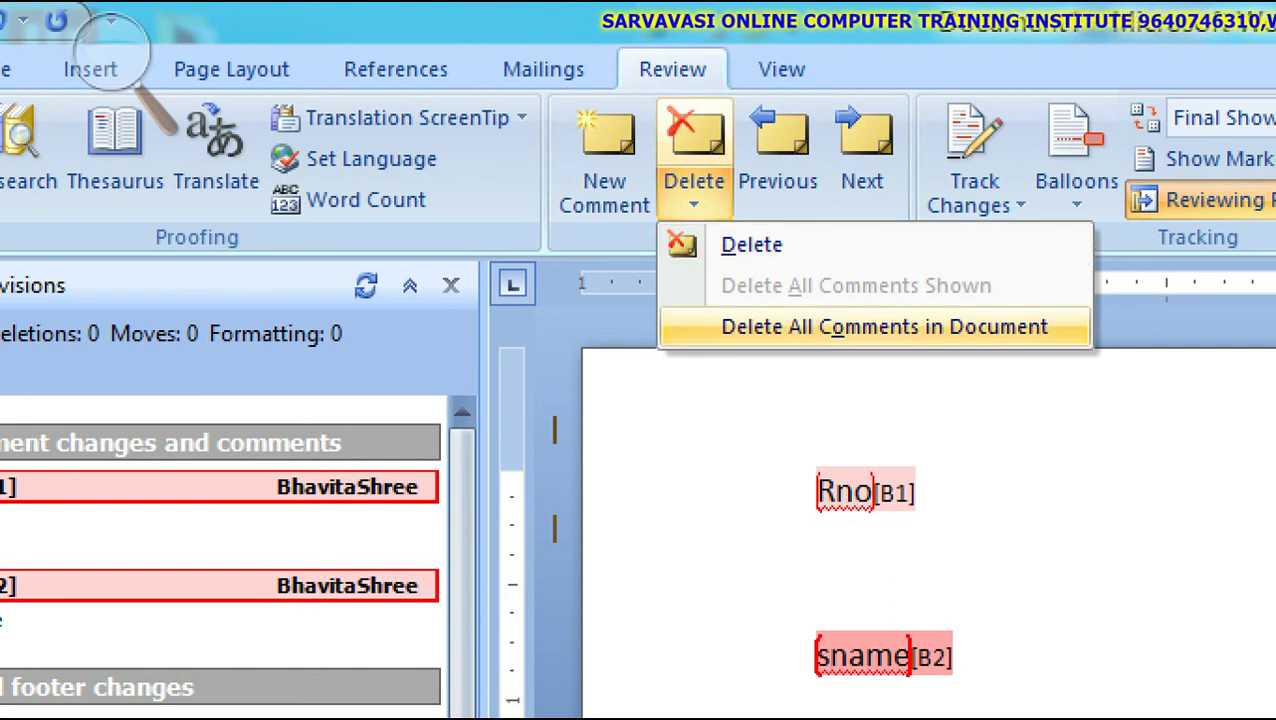
{"action": "left_click", "coordinate": [108, 52]}
{"action": "left_click", "coordinate": [99, 54]}
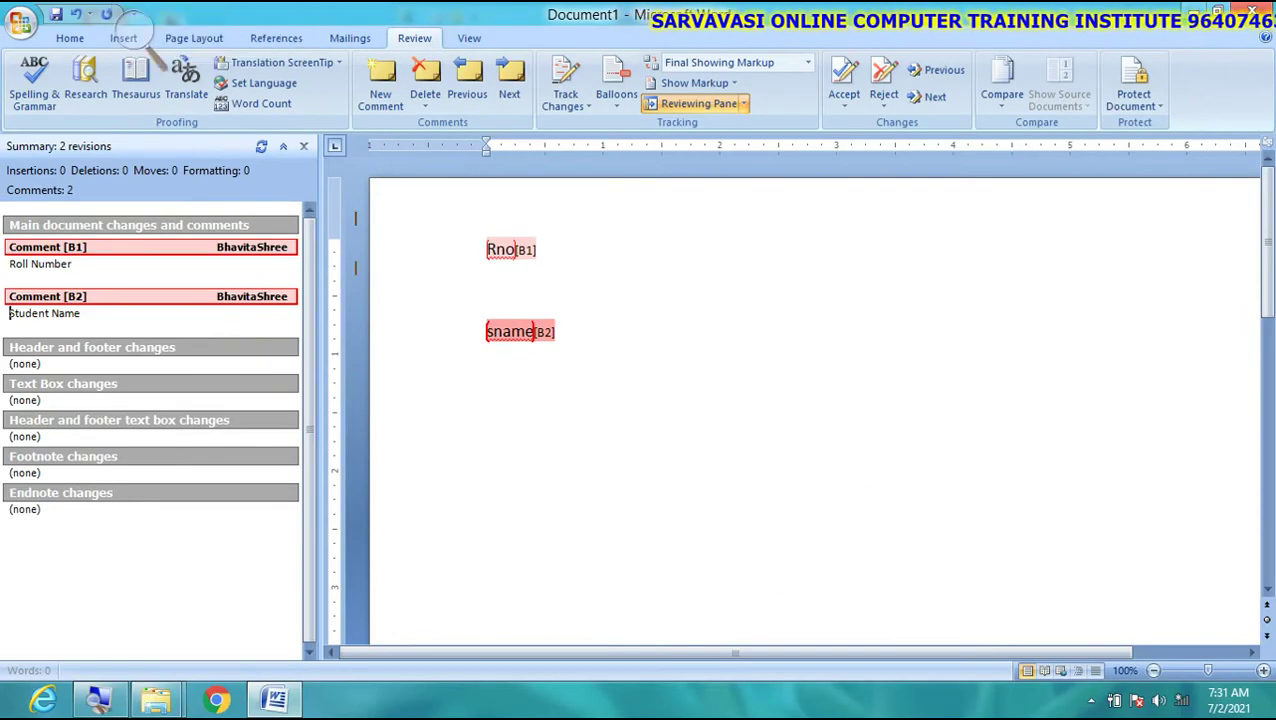
{"action": "mouse_move", "coordinate": [862, 655]}
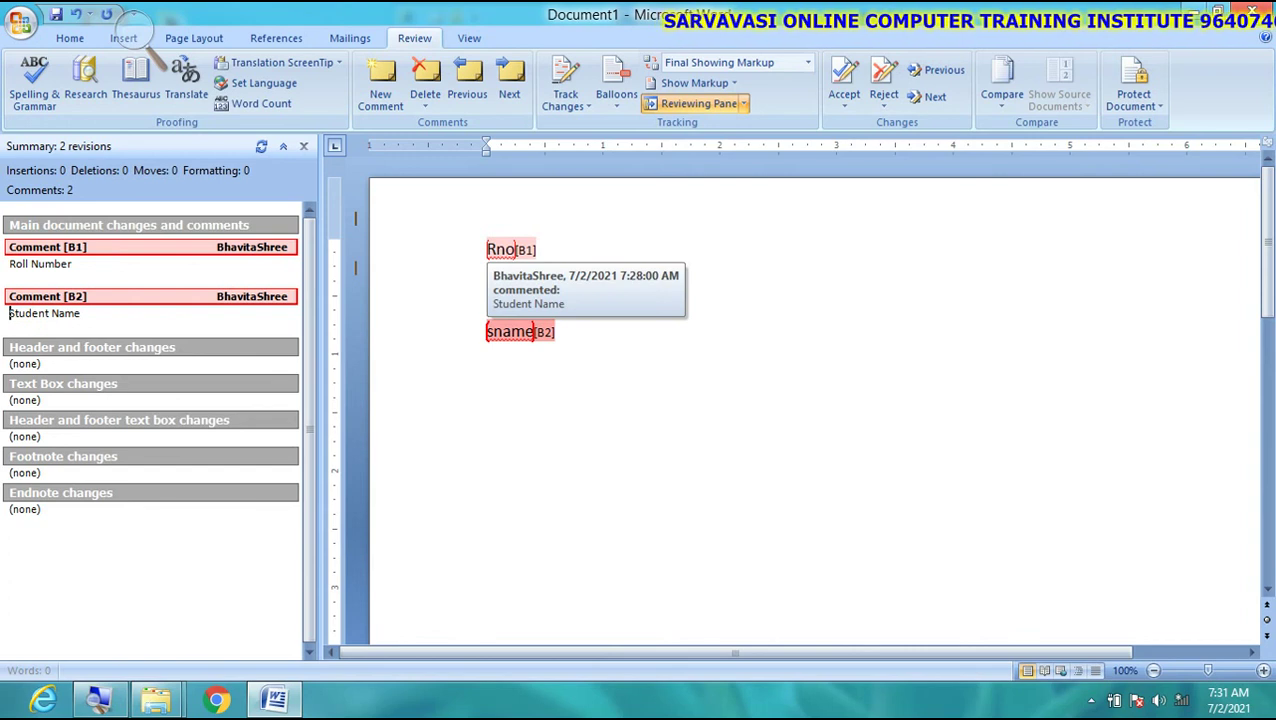
{"action": "left_click", "coordinate": [425, 100]}
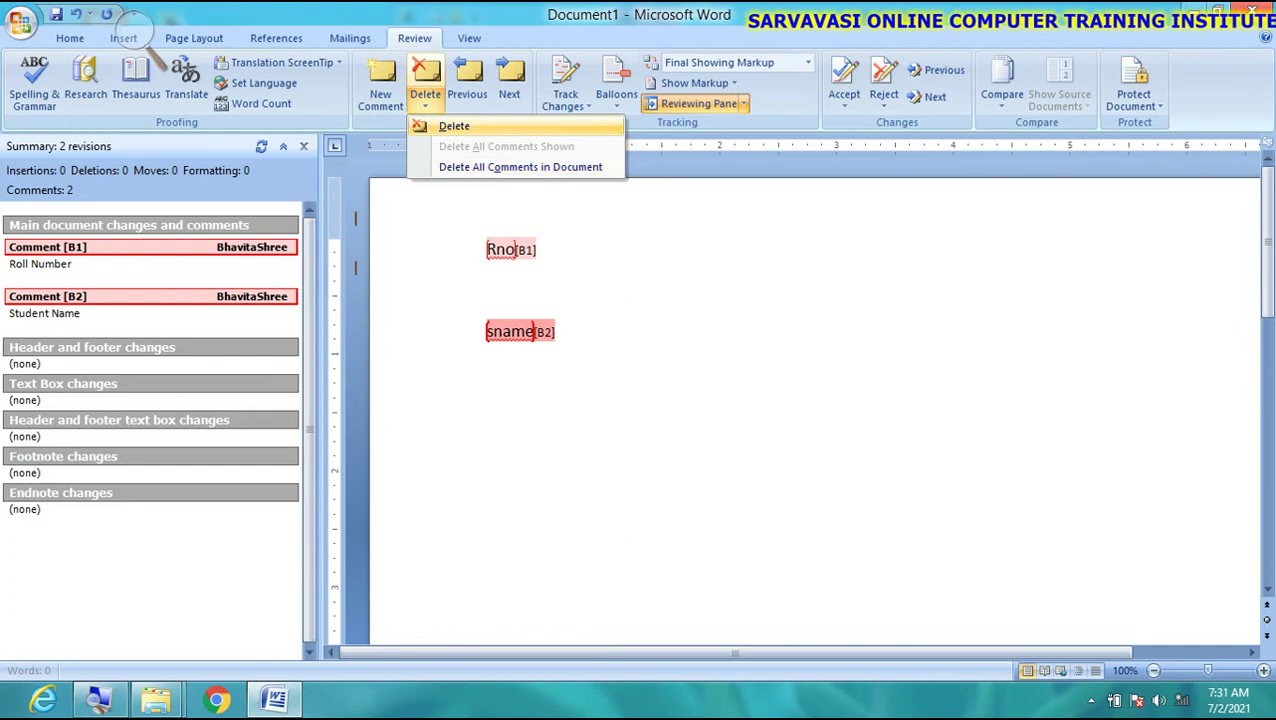
{"action": "left_click", "coordinate": [450, 126]}
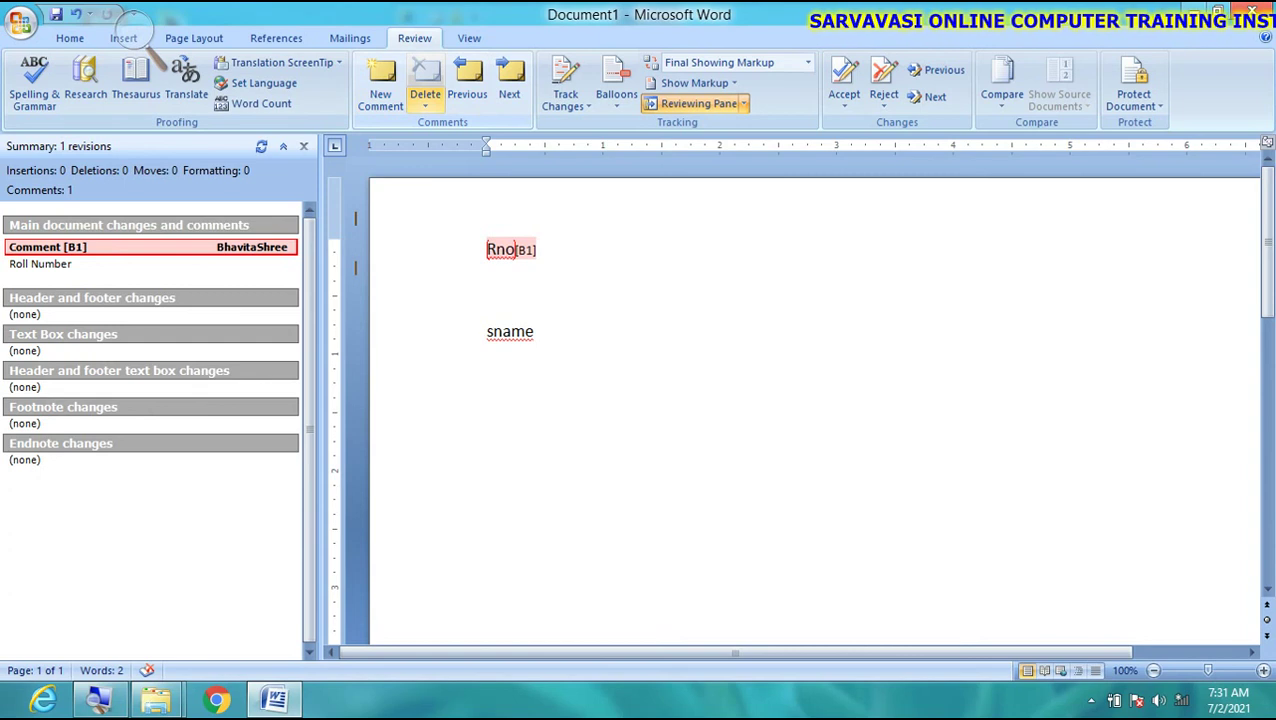
{"action": "left_click", "coordinate": [141, 43]}
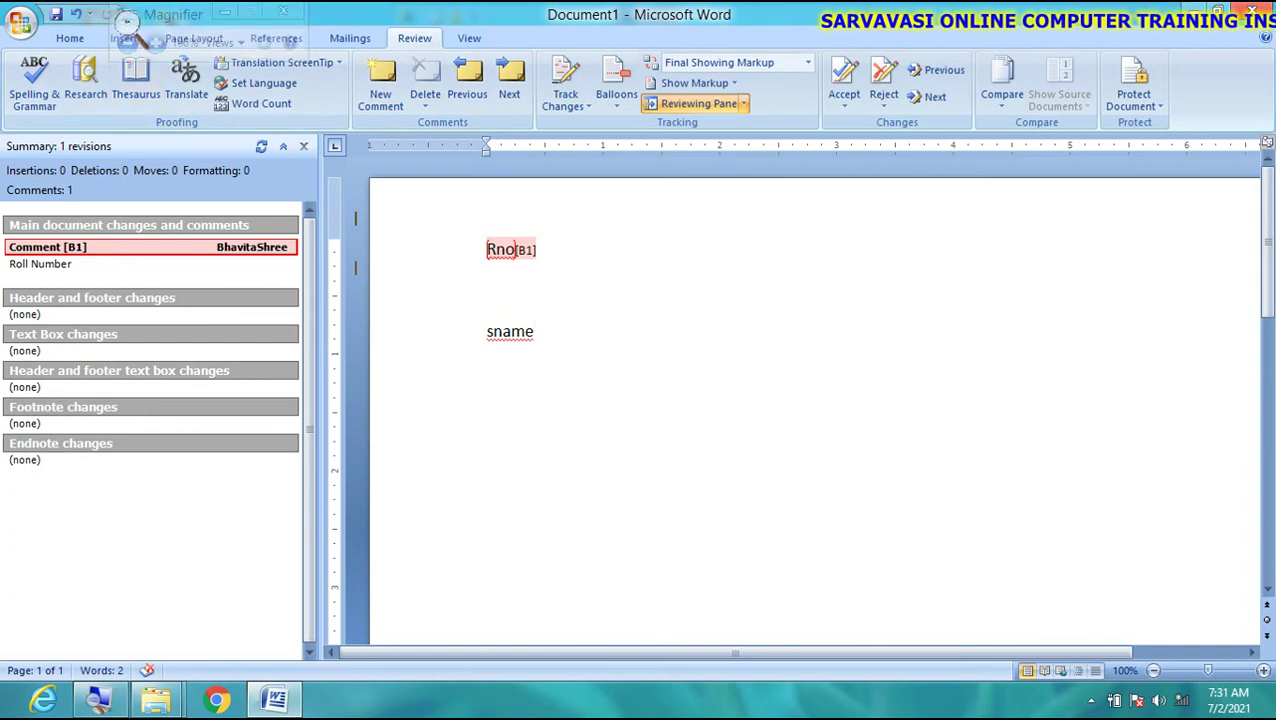
Step: Choose Delete All Comments in Document to remove the 'Roll Number' comment
{"action": "left_click", "coordinate": [156, 42]}
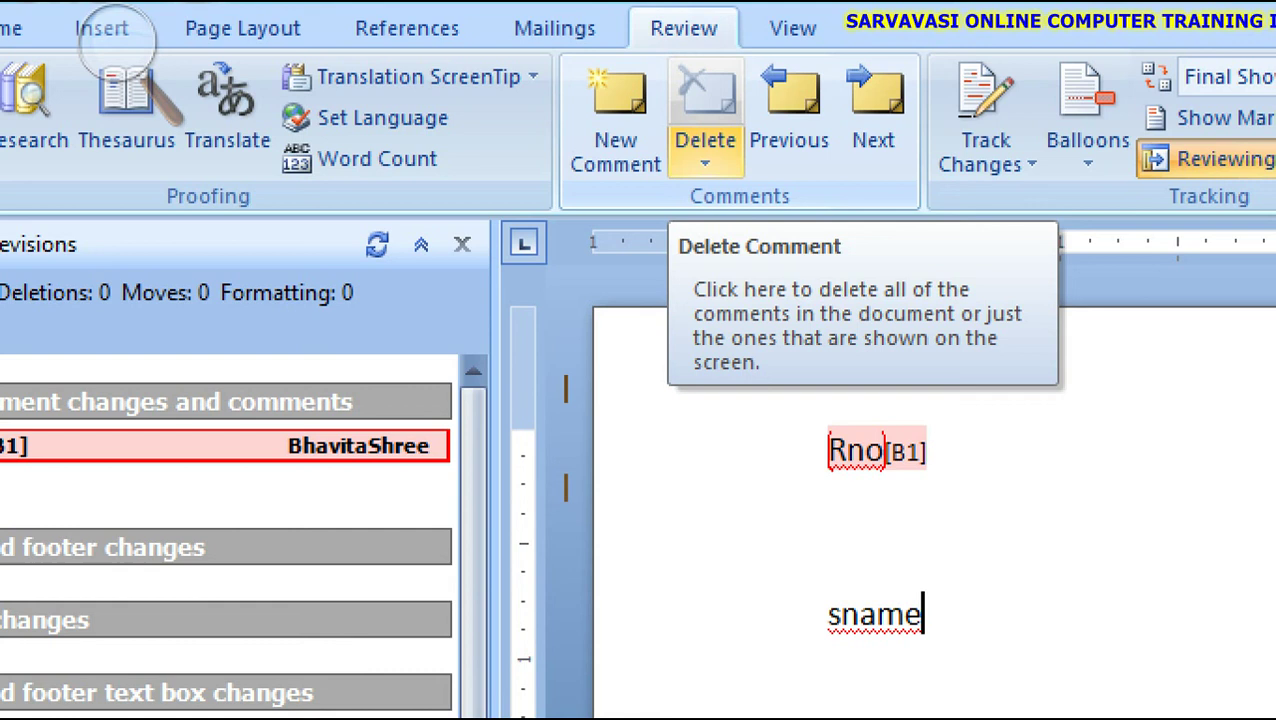
{"action": "left_click", "coordinate": [705, 160]}
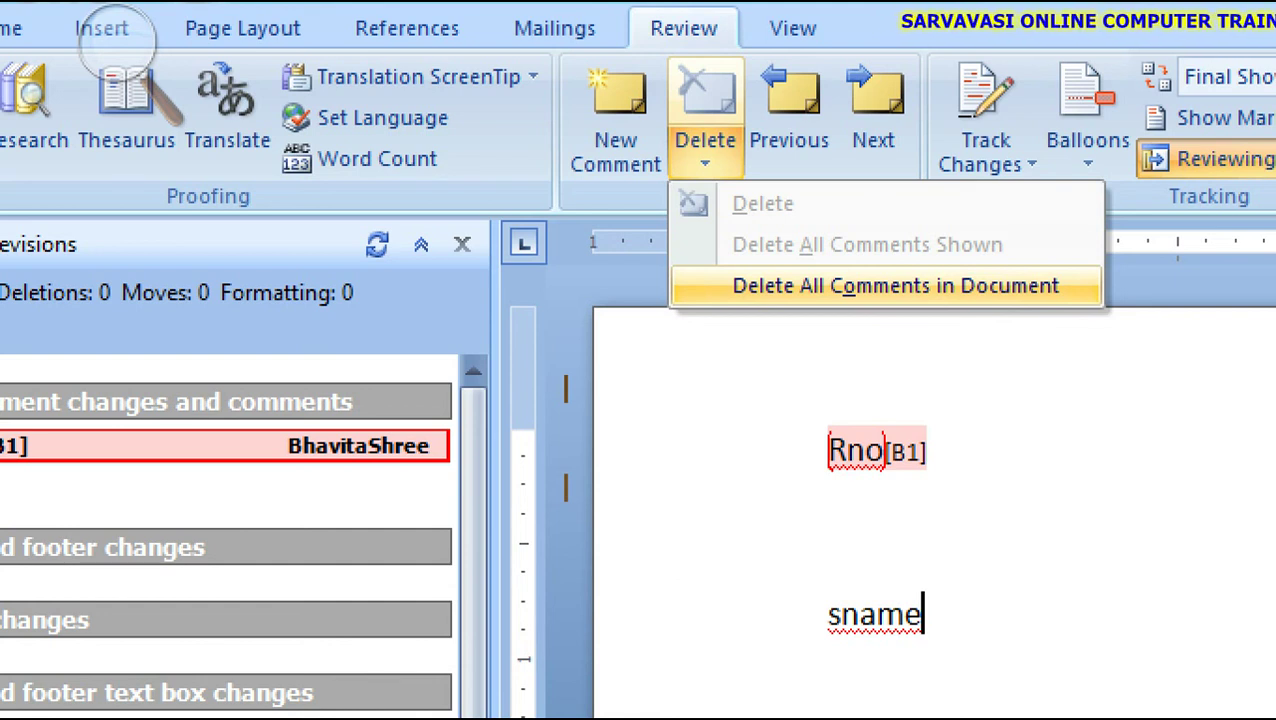
{"action": "left_click", "coordinate": [895, 286]}
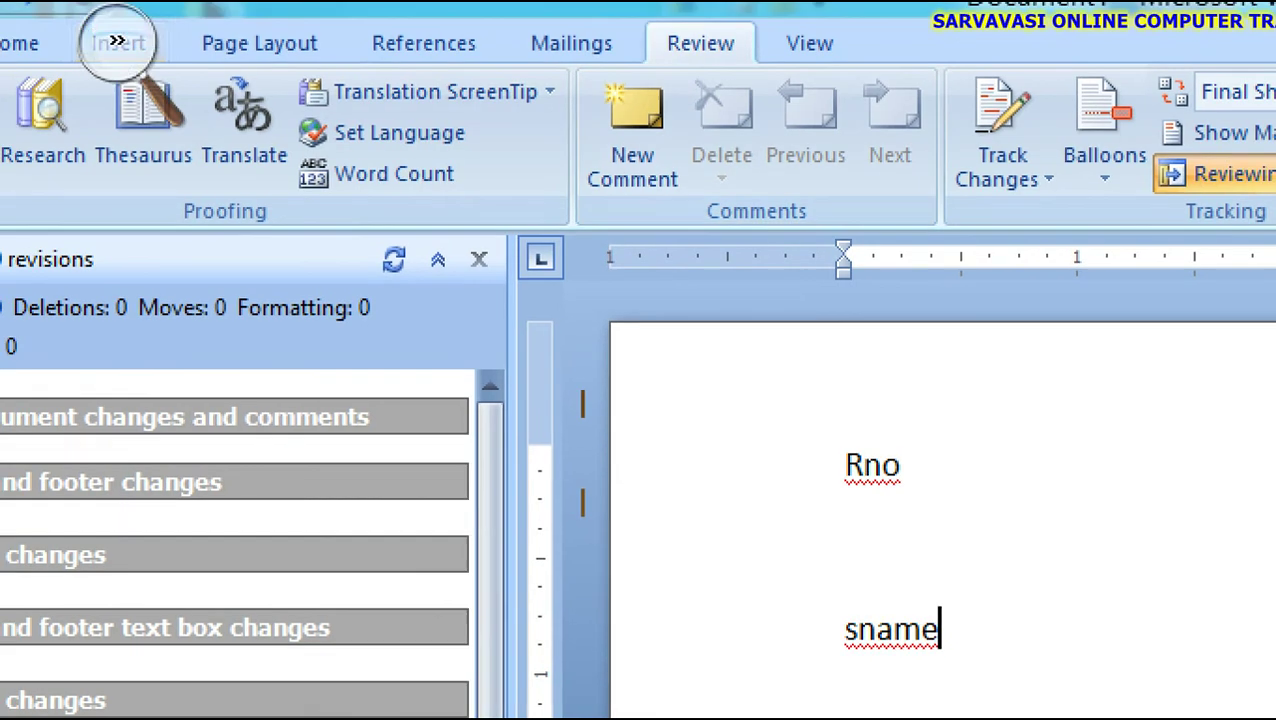
{"action": "left_click", "coordinate": [117, 42]}
{"action": "left_click", "coordinate": [102, 68]}
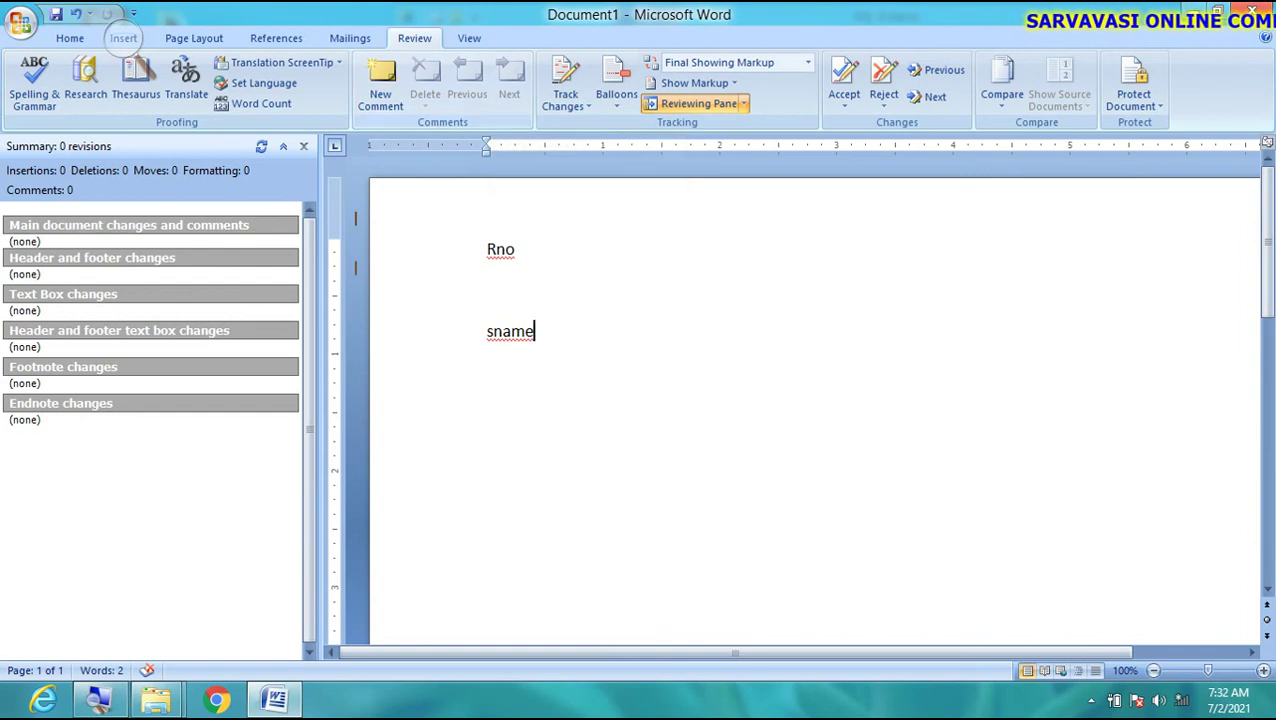
{"action": "left_click_drag", "start_coordinate": [487, 249], "coordinate": [523, 262]}
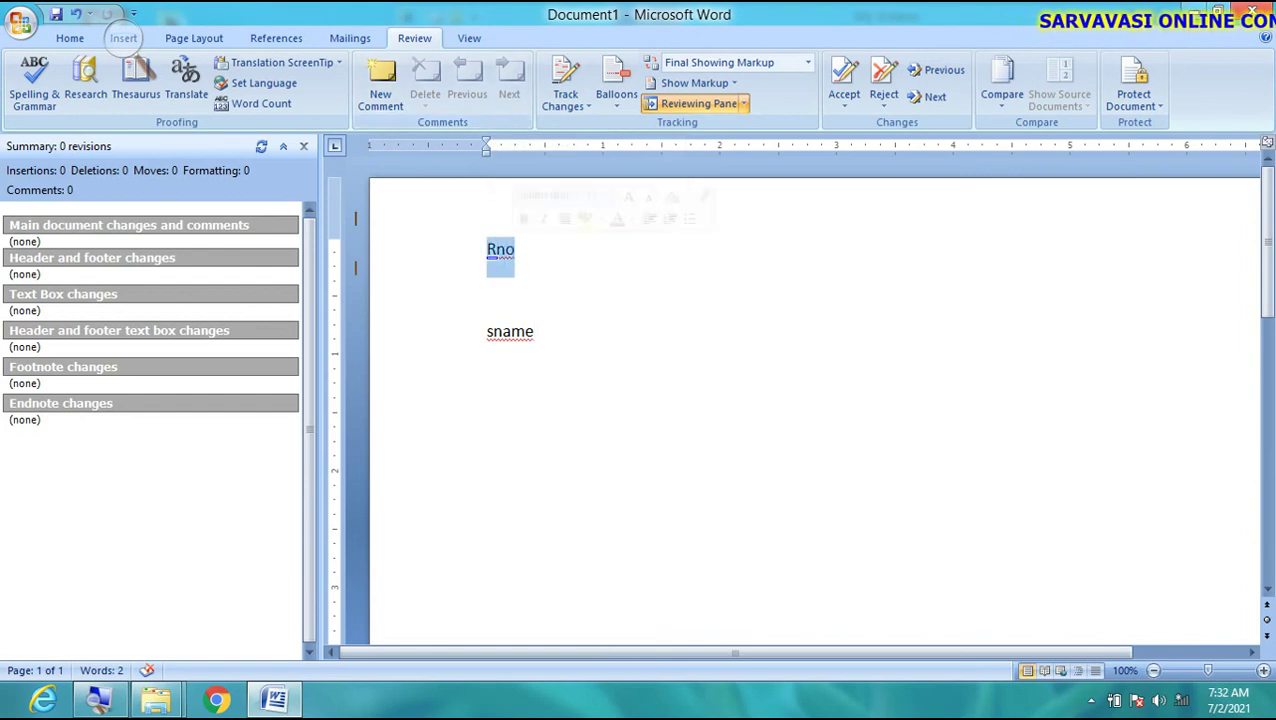
{"action": "left_click", "coordinate": [380, 80]}
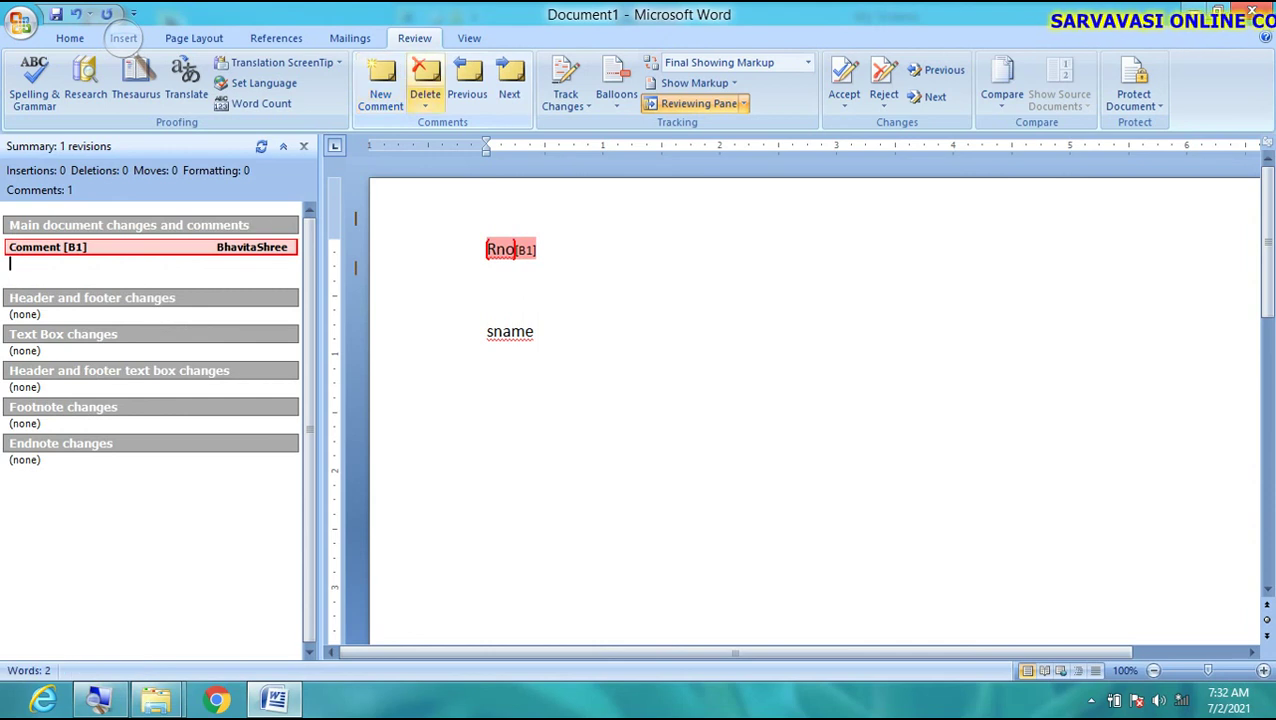
{"action": "left_click", "coordinate": [425, 100]}
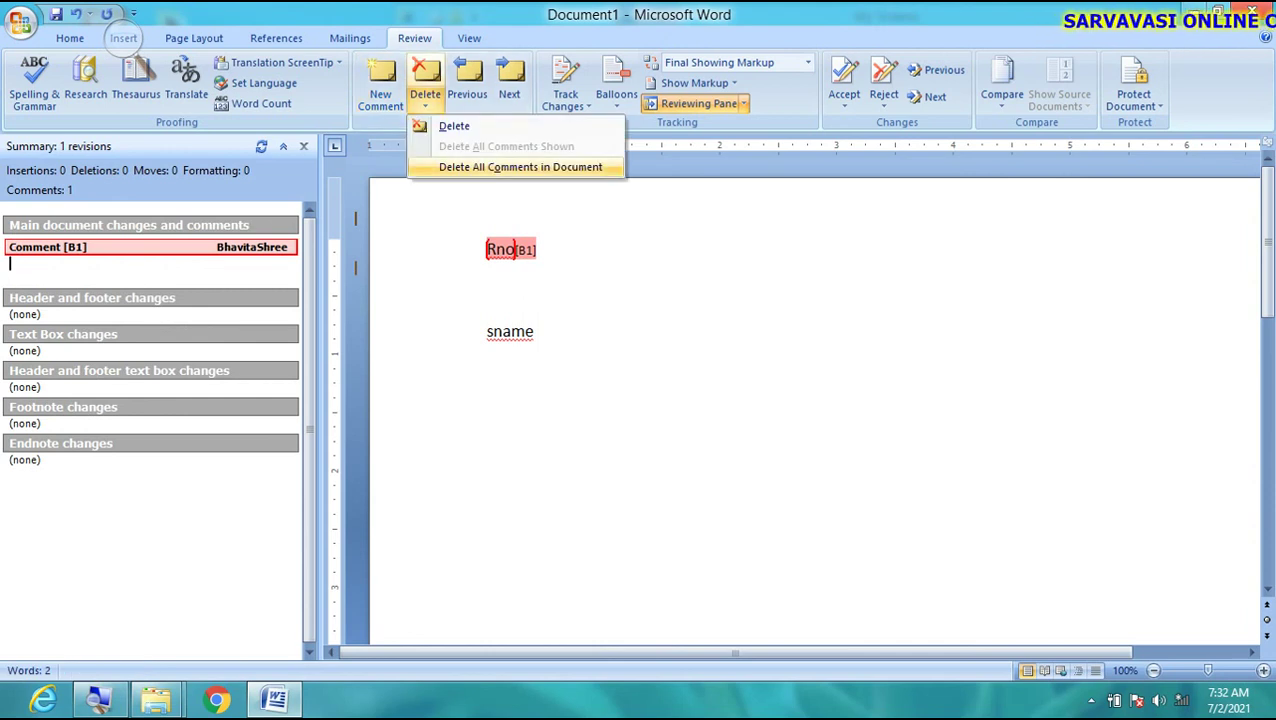
{"action": "left_click", "coordinate": [520, 167]}
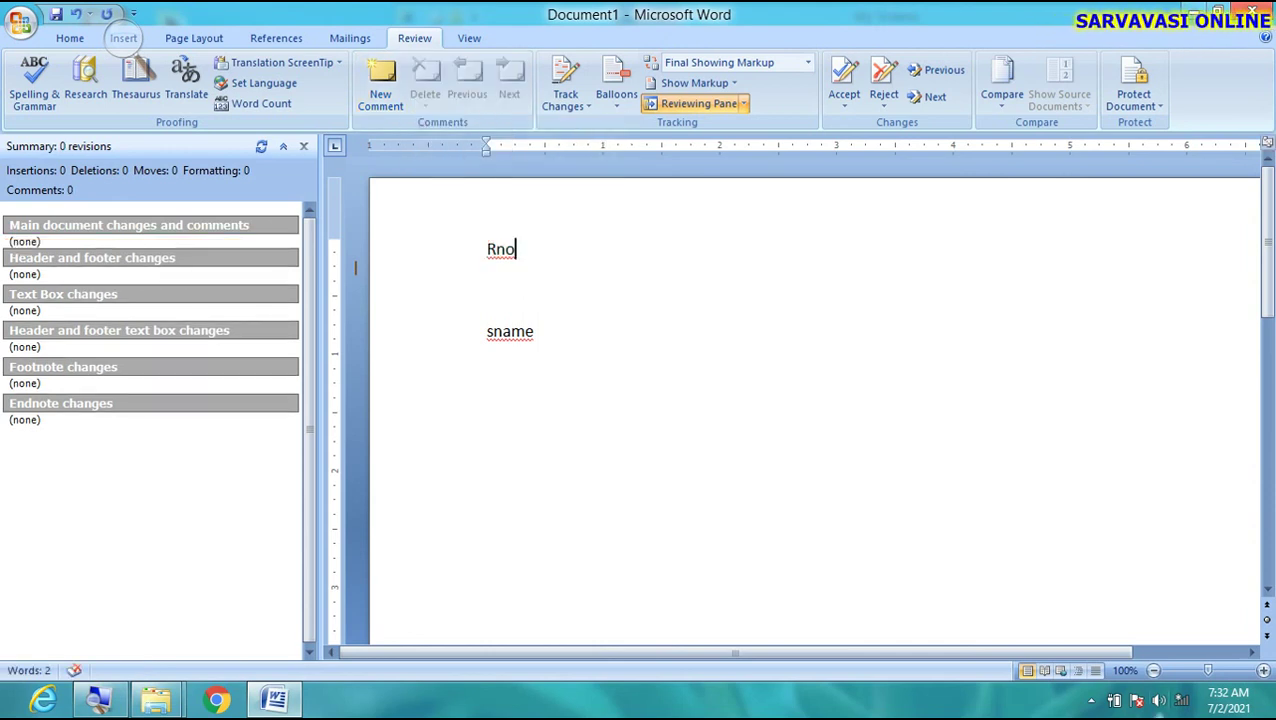
{"action": "left_click", "coordinate": [1091, 700]}
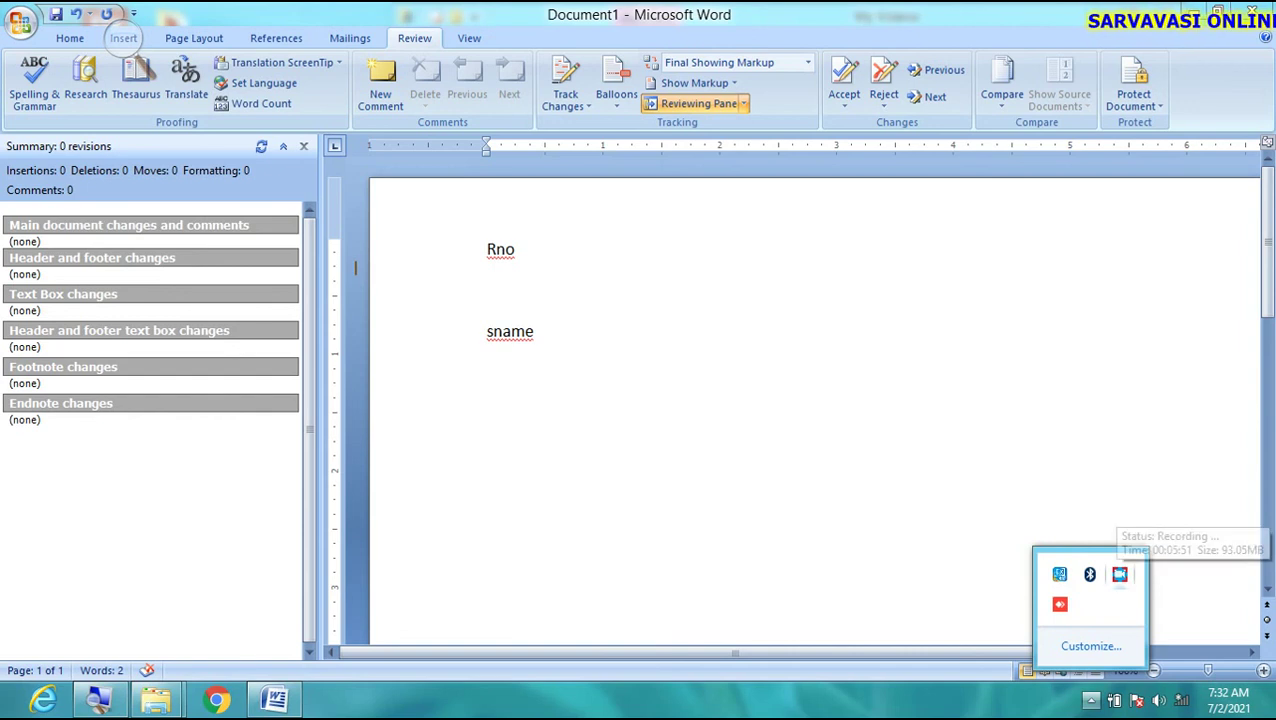